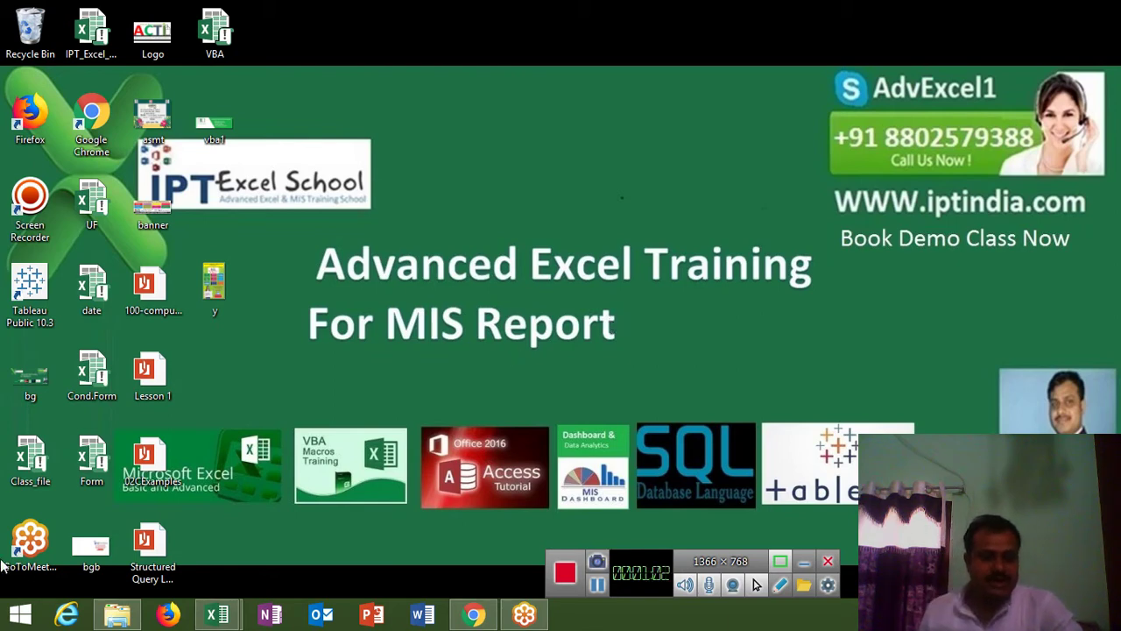
# Open the Class_file workbook and set cell A1 on Sheet1 to 4
pyautogui.doubleClick(39, 478)
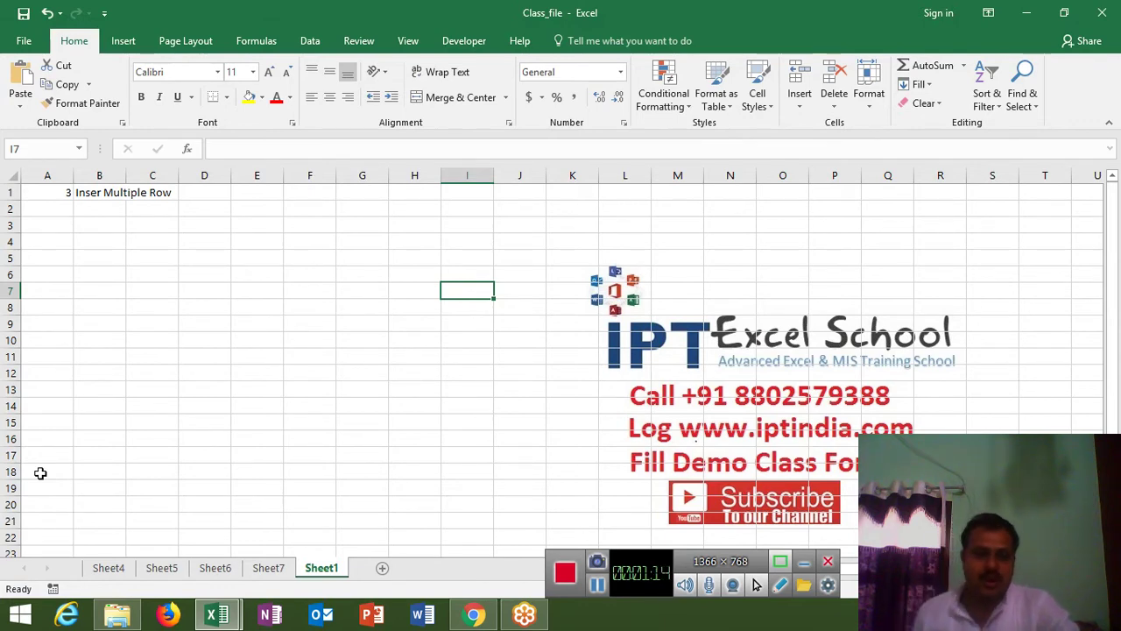
pyautogui.click(51, 192)
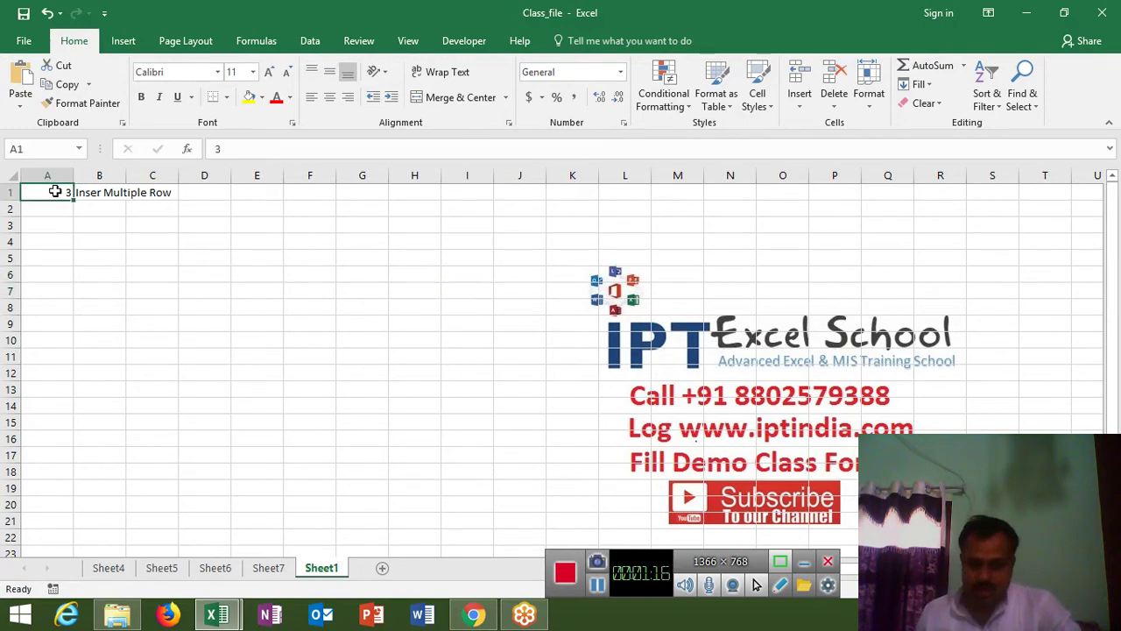
pyautogui.write('4')
pyautogui.press('Return')
# Replace B1's old 'Inser Multiple Row' title with 'Autofit Row and Column'
pyautogui.click(54, 191)
pyautogui.press('Right')
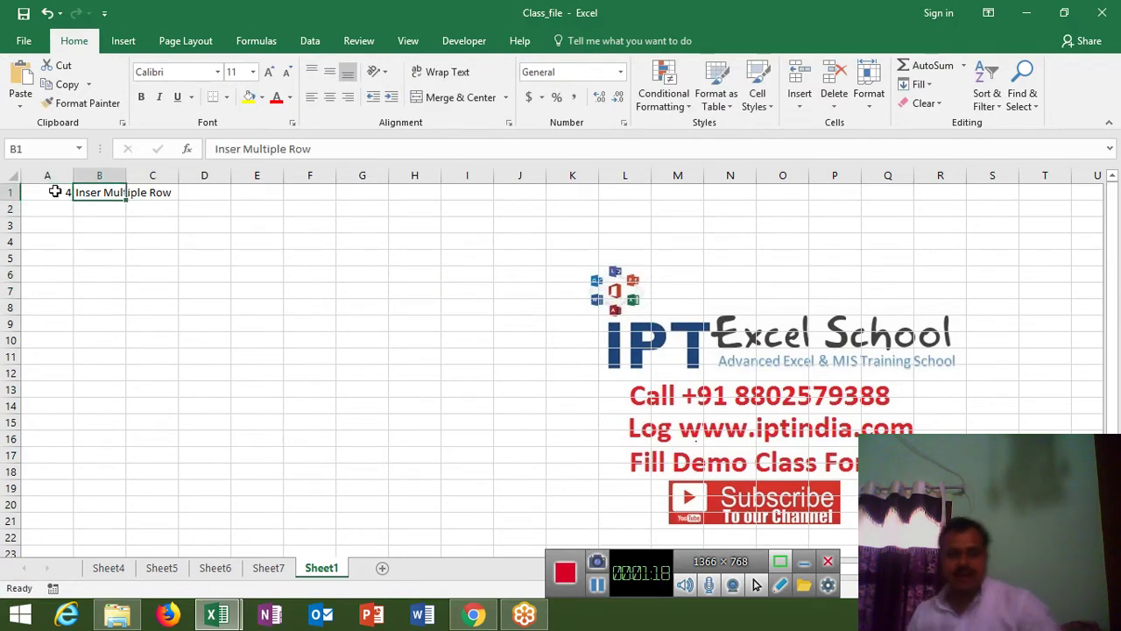
pyautogui.press('Delete')
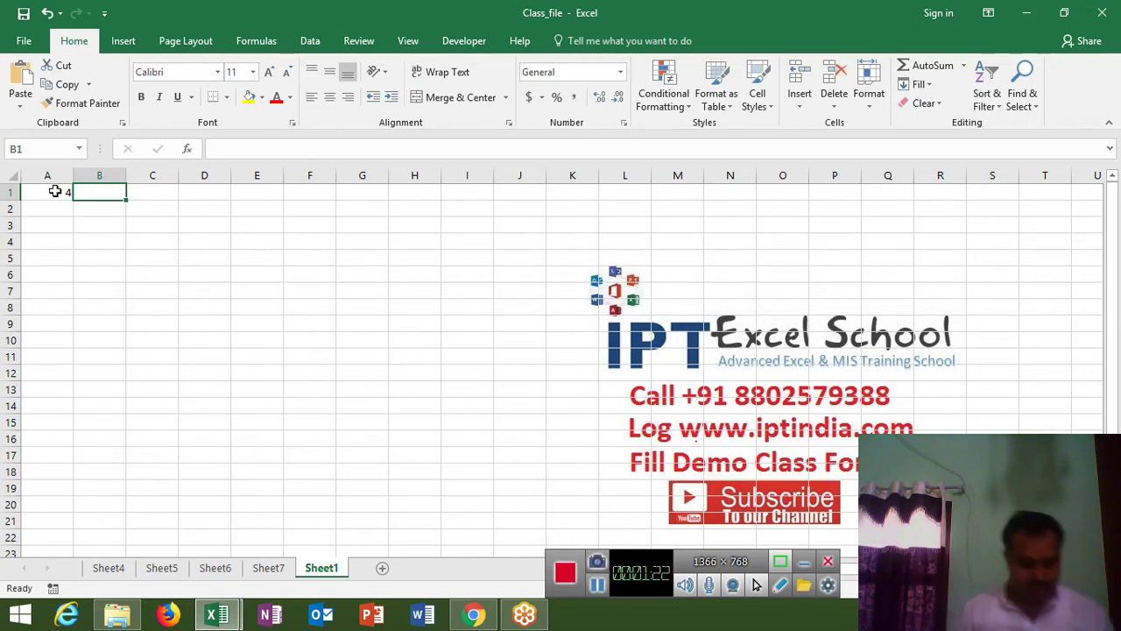
pyautogui.write('Autof')
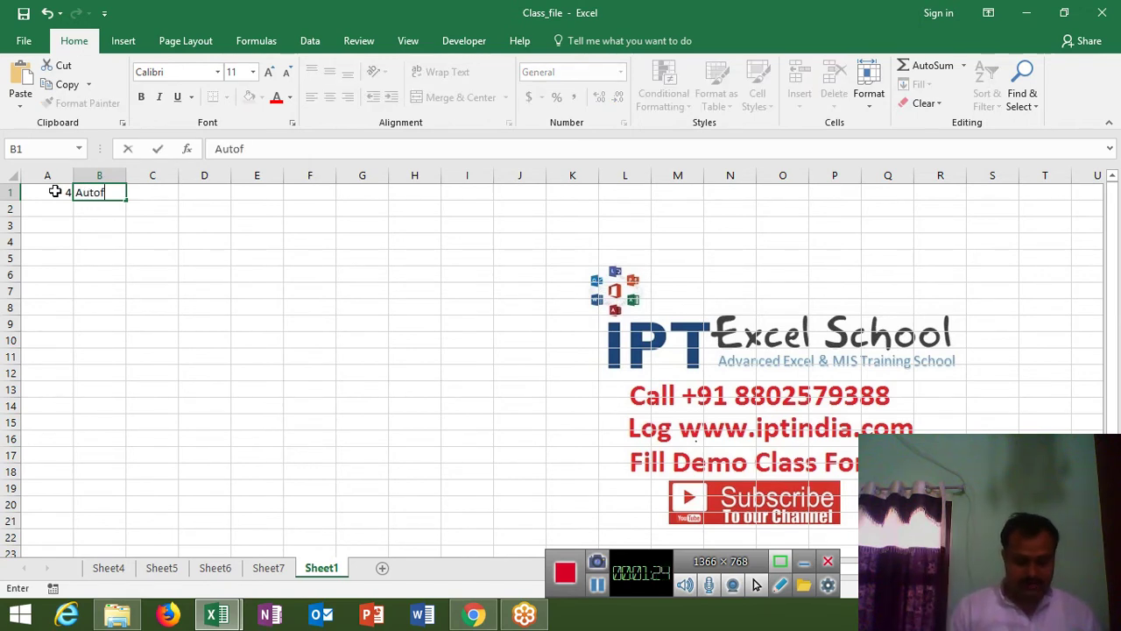
pyautogui.write('it Row an')
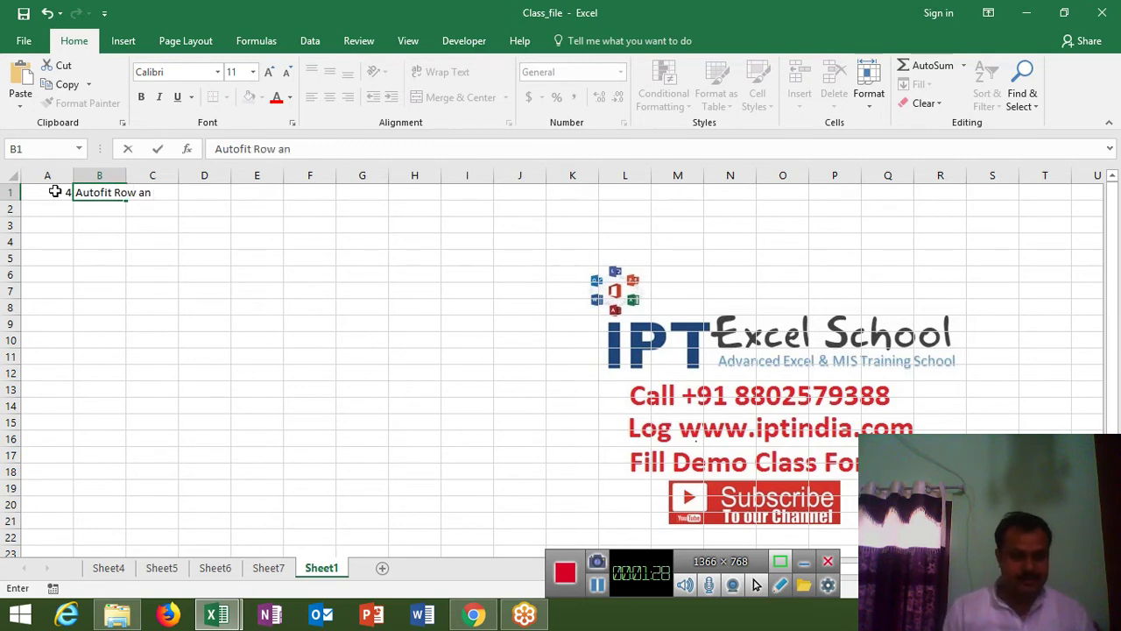
pyautogui.write('d C')
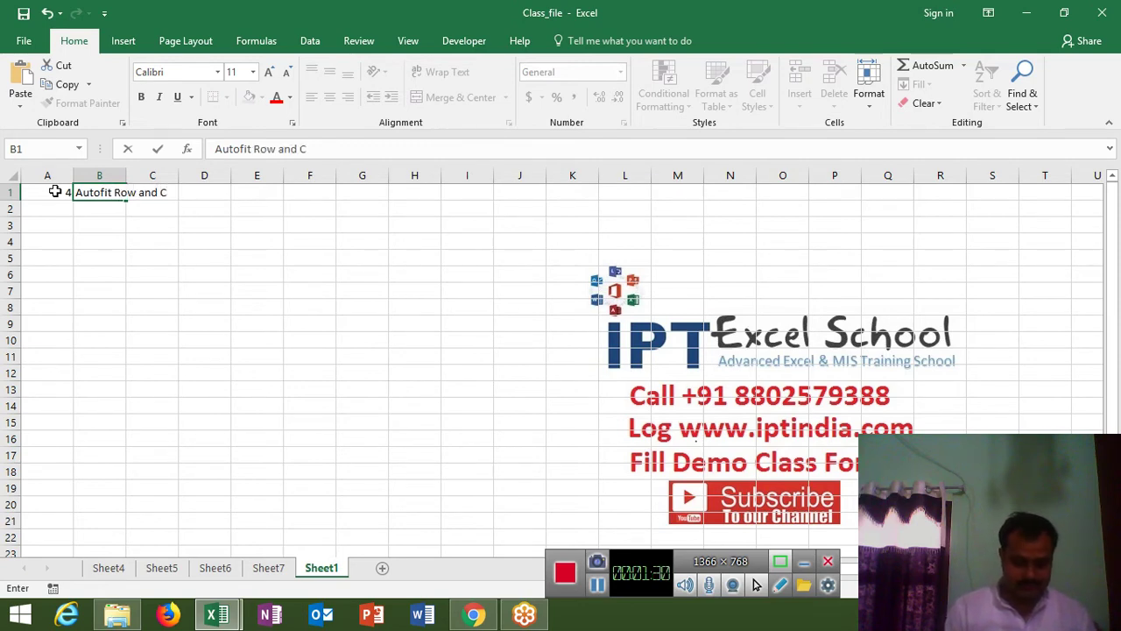
pyautogui.write('olumn')
pyautogui.press('Return')
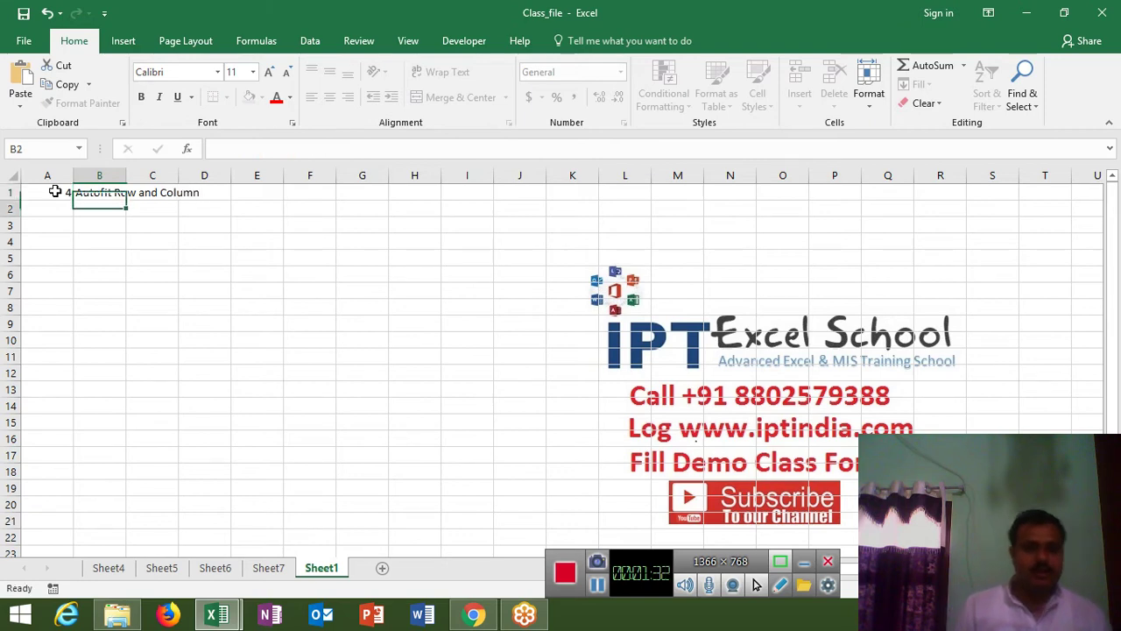
# Open the Visual Basic editor and delete all of Module6's old row-insert code
pyautogui.click(448, 40)
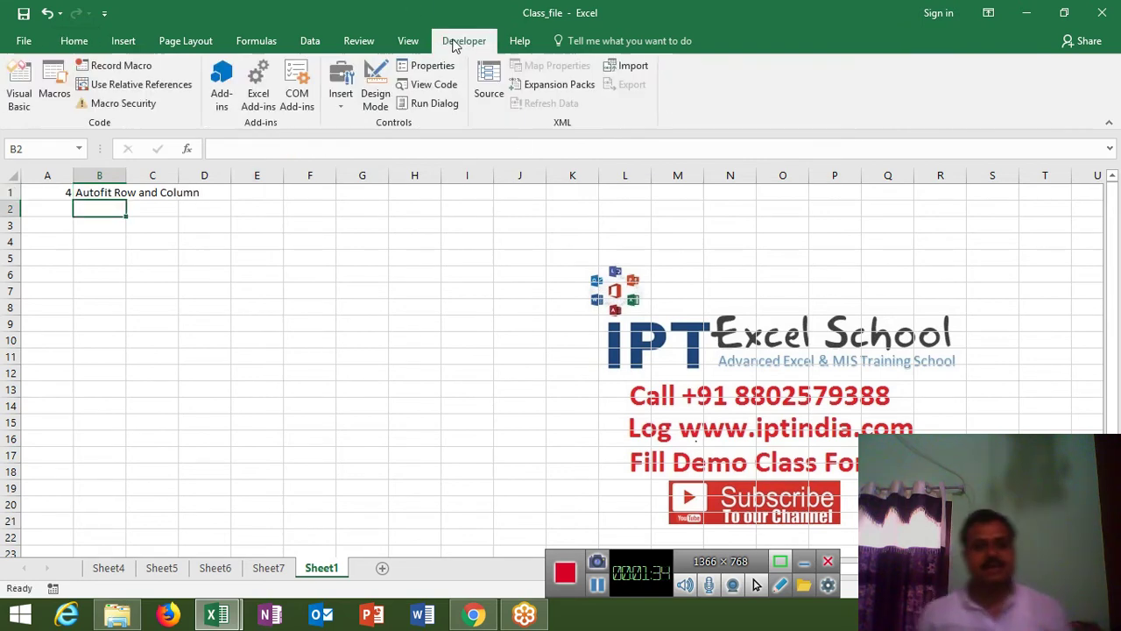
pyautogui.click(18, 83)
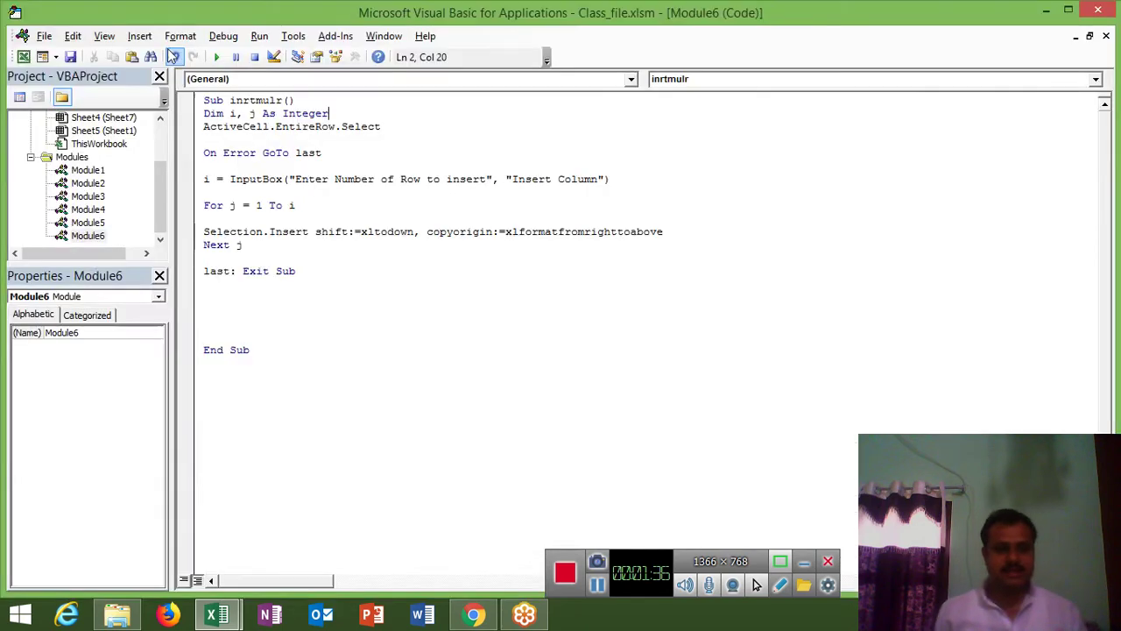
pyautogui.moveTo(306, 354); pyautogui.dragTo(178, 4)
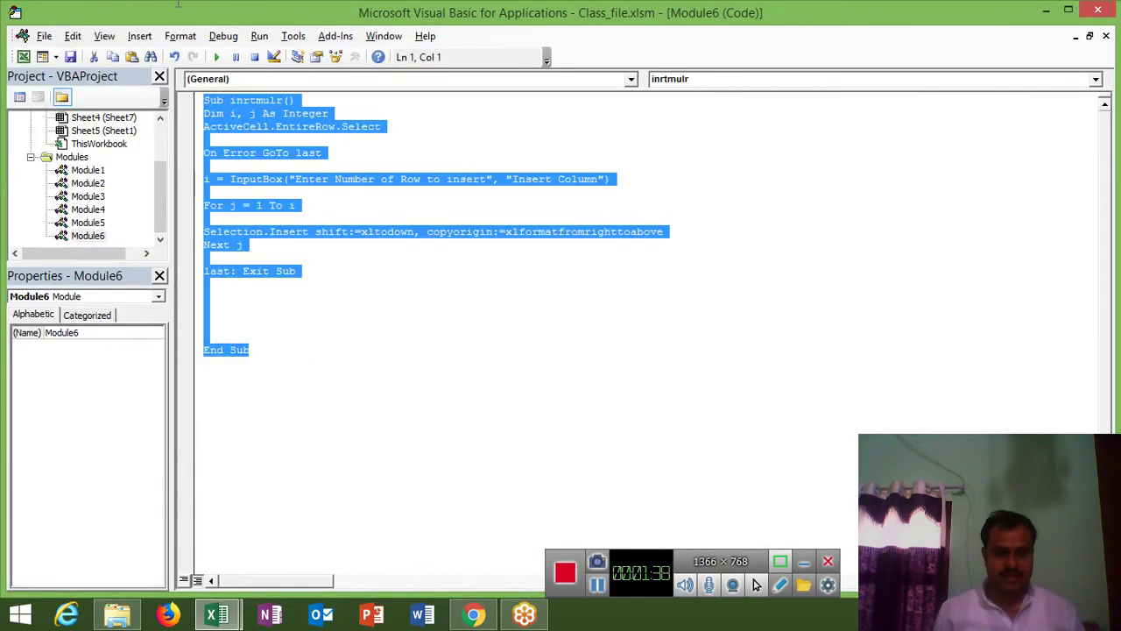
pyautogui.press('Delete')
# Create an empty Sub autofitrc() procedure with End Sub in Module6
pyautogui.write('suj')
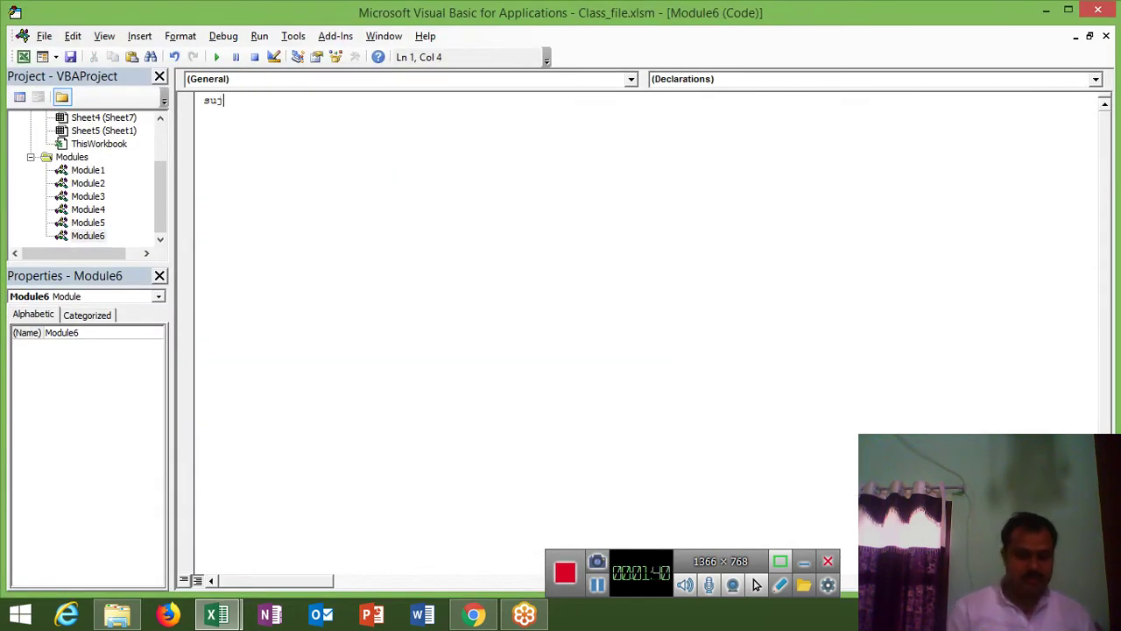
pyautogui.write('b')
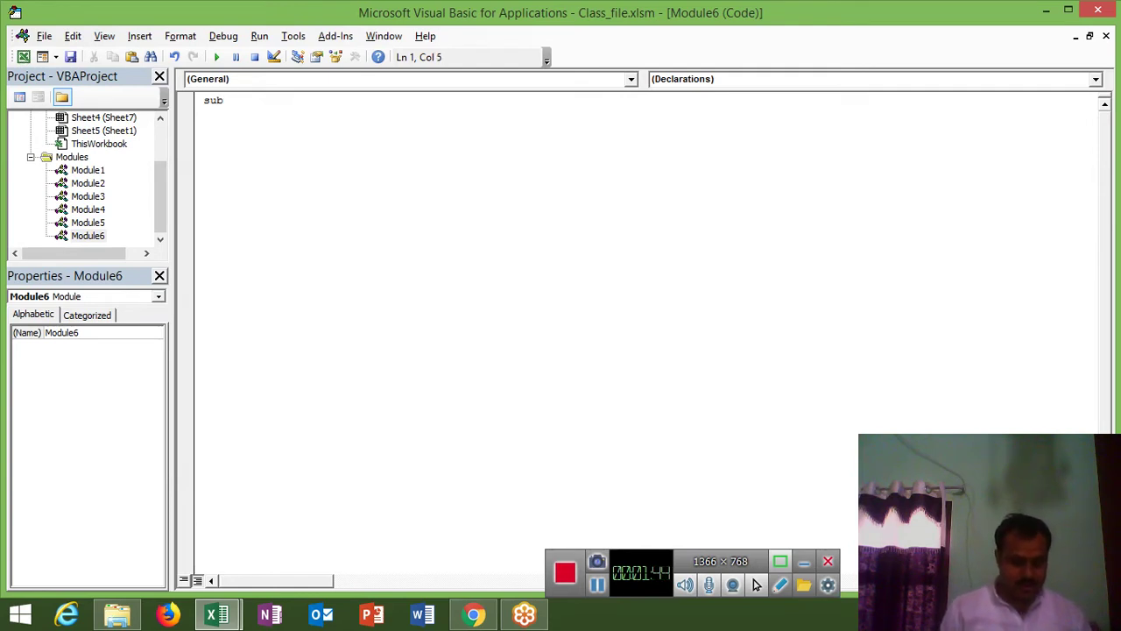
pyautogui.write('au')
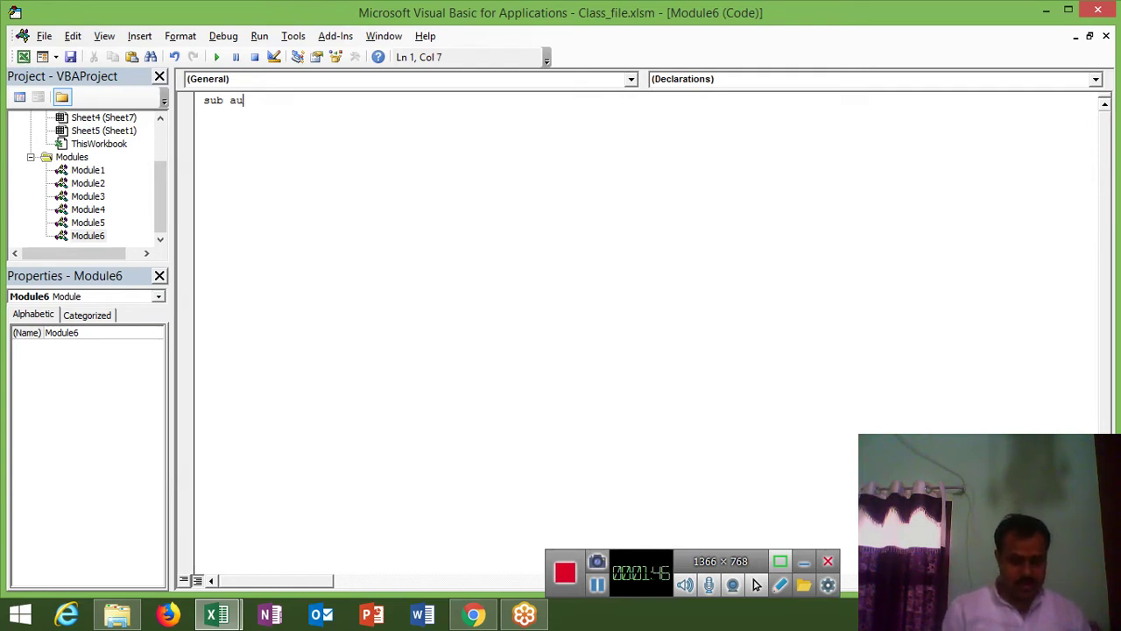
pyautogui.write('tofitr')
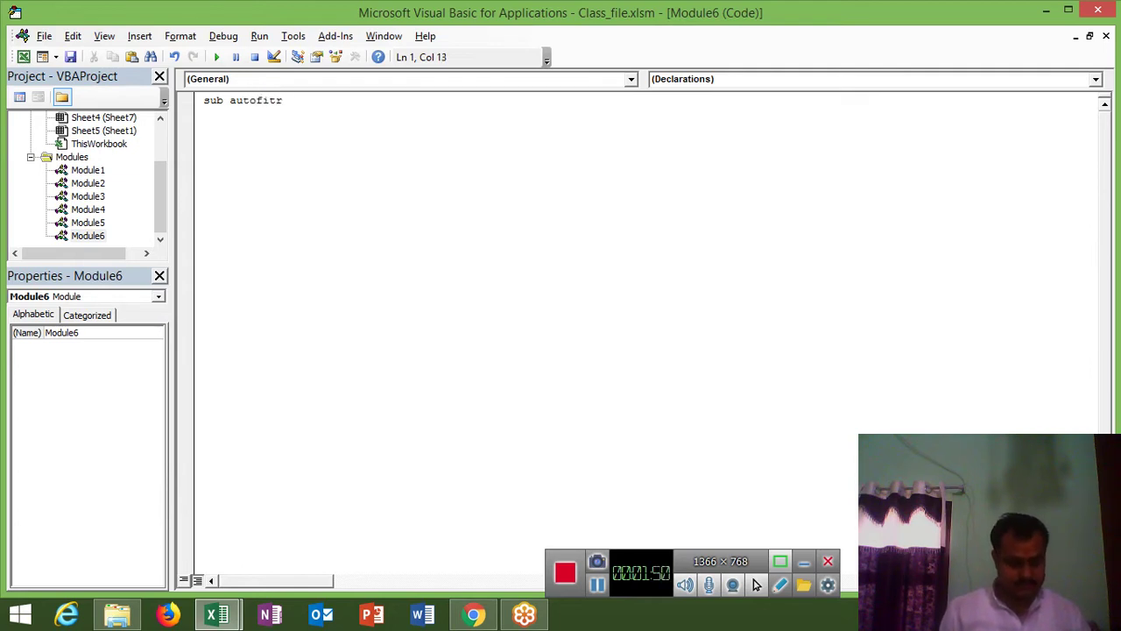
pyautogui.write('c()')
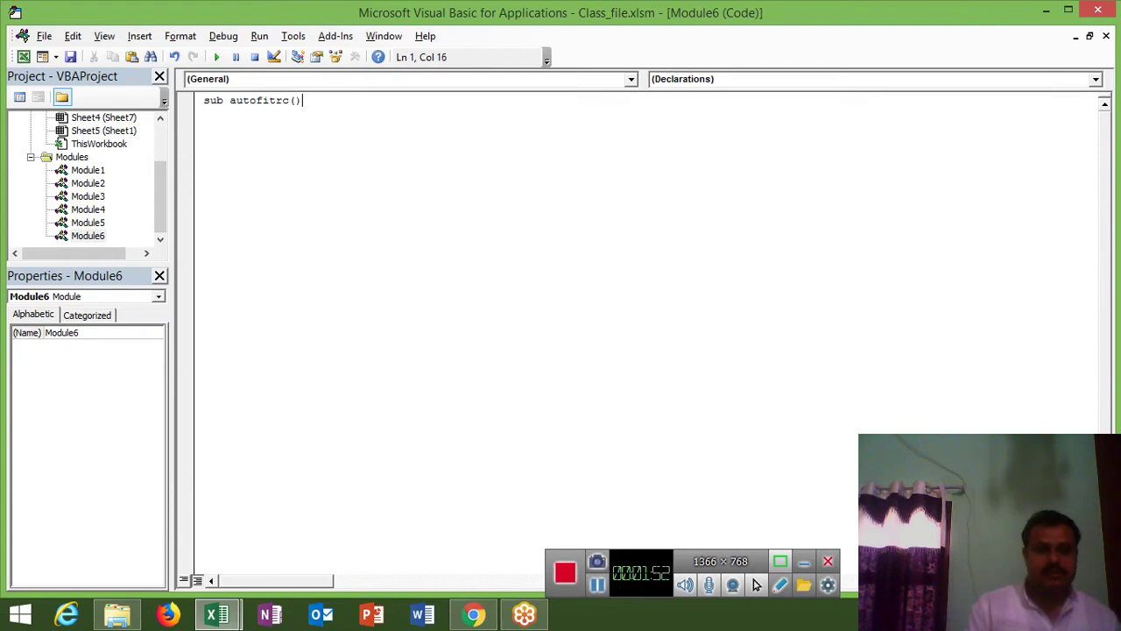
pyautogui.press('Return')
pyautogui.press('Return')
pyautogui.press('Return')
pyautogui.press('Return')
pyautogui.press('Return')
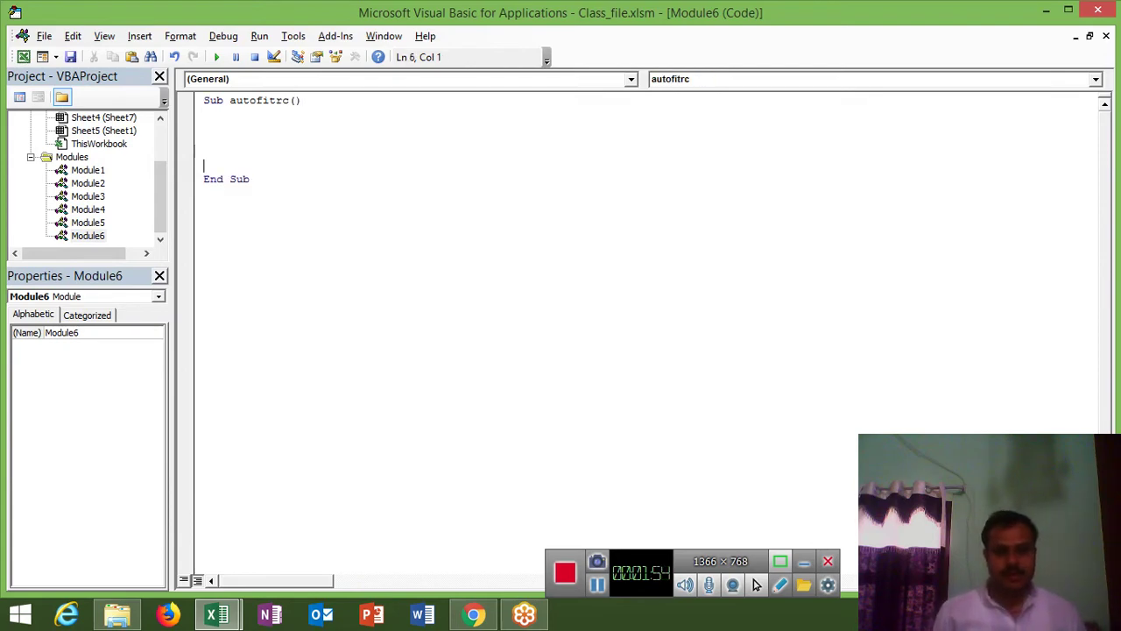
pyautogui.press('Up')
pyautogui.press('Up')
pyautogui.hotkey('alt', 'F11')
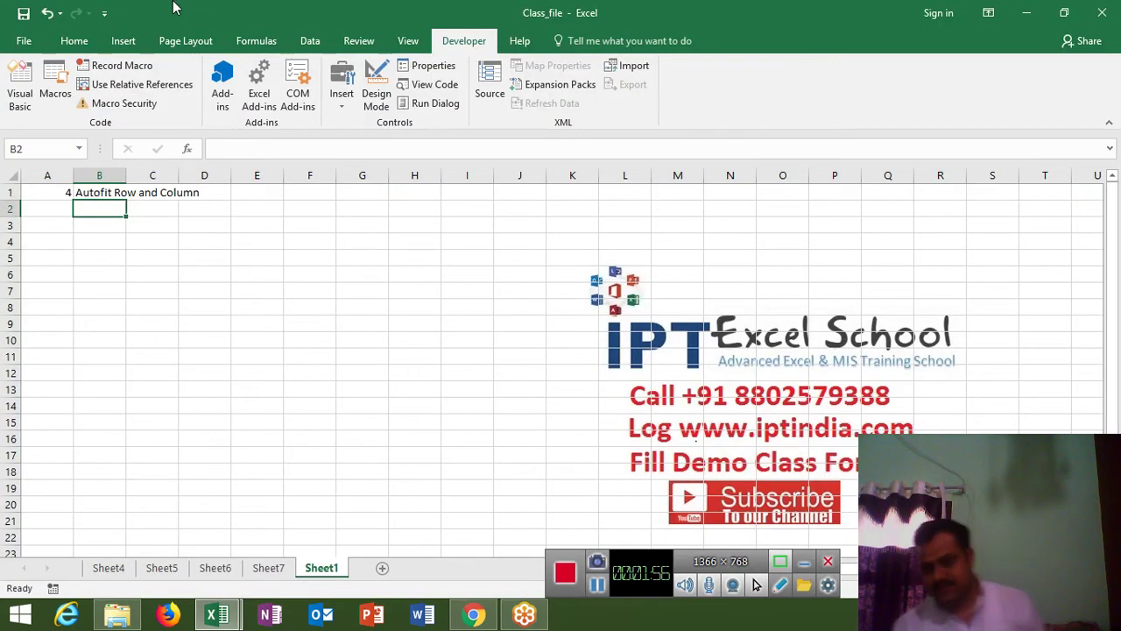
pyautogui.press('Right')
pyautogui.press('Right')
pyautogui.press('Left')
pyautogui.press('Left')
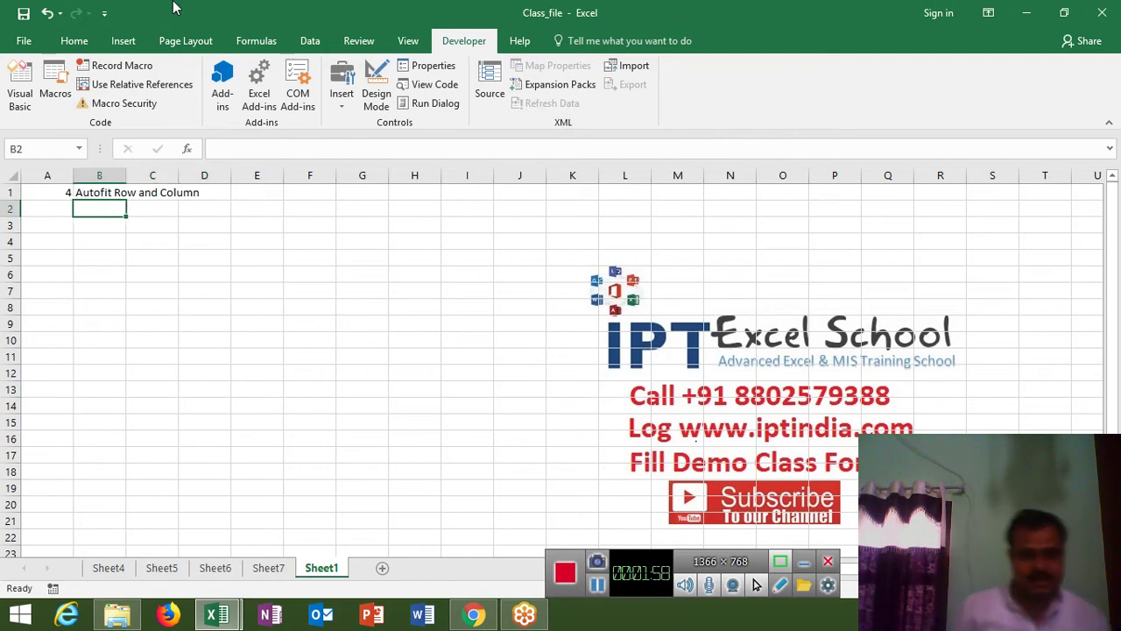
pyautogui.hotkey('alt', 'F11')
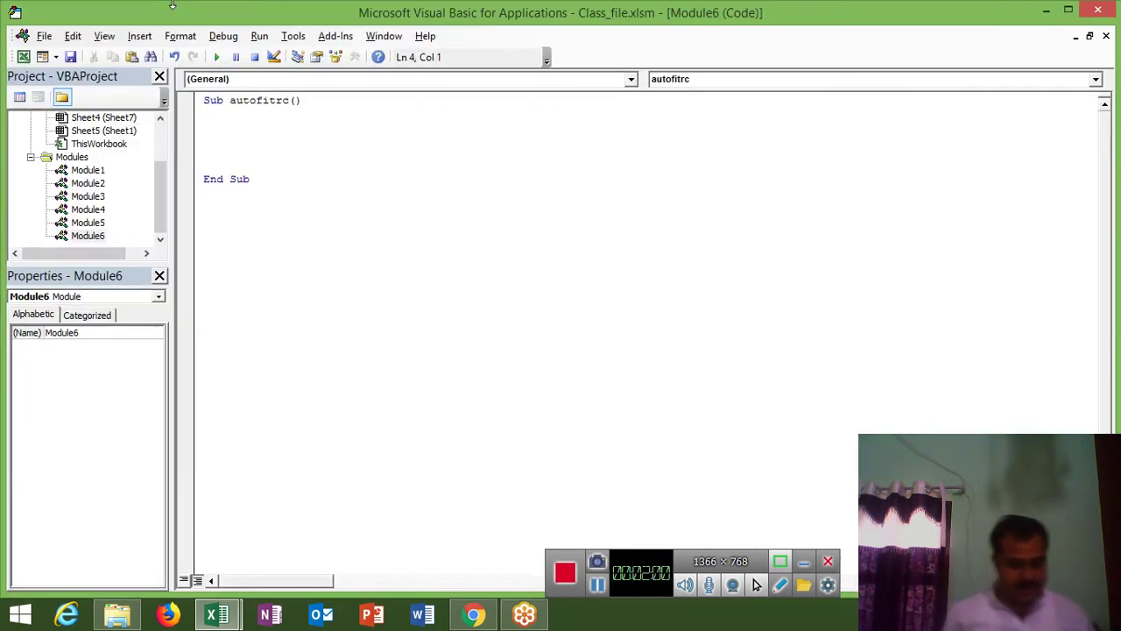
# Draft an ActiveCell.EntireColumn.Select line, then delete it, leaving blank lines in autofitrc
pyautogui.write('ac')
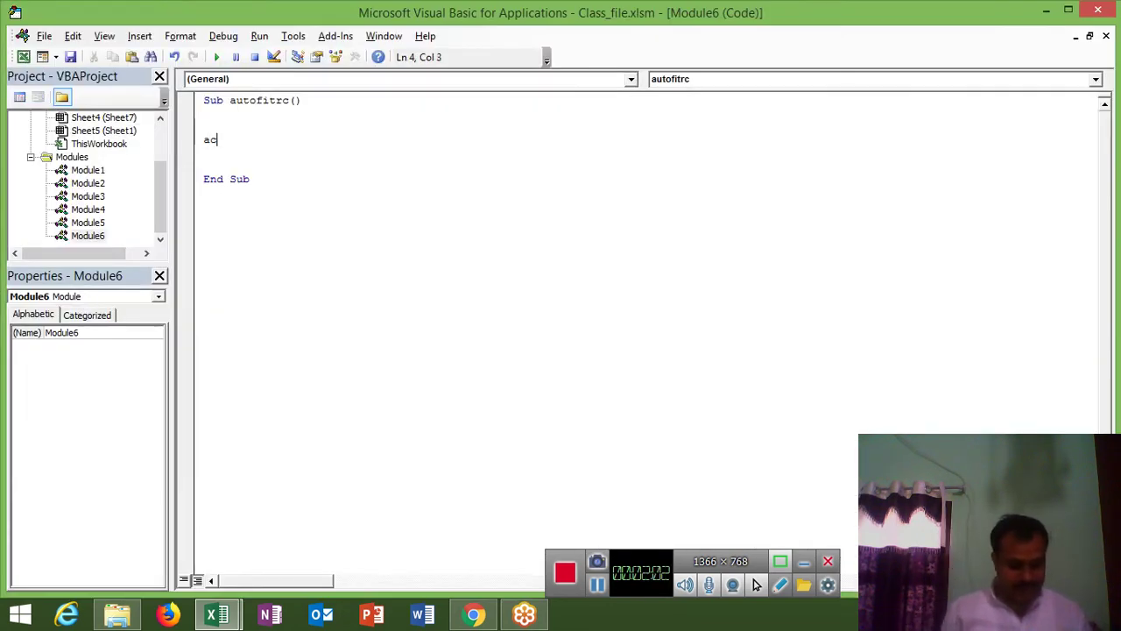
pyautogui.write('tivecell')
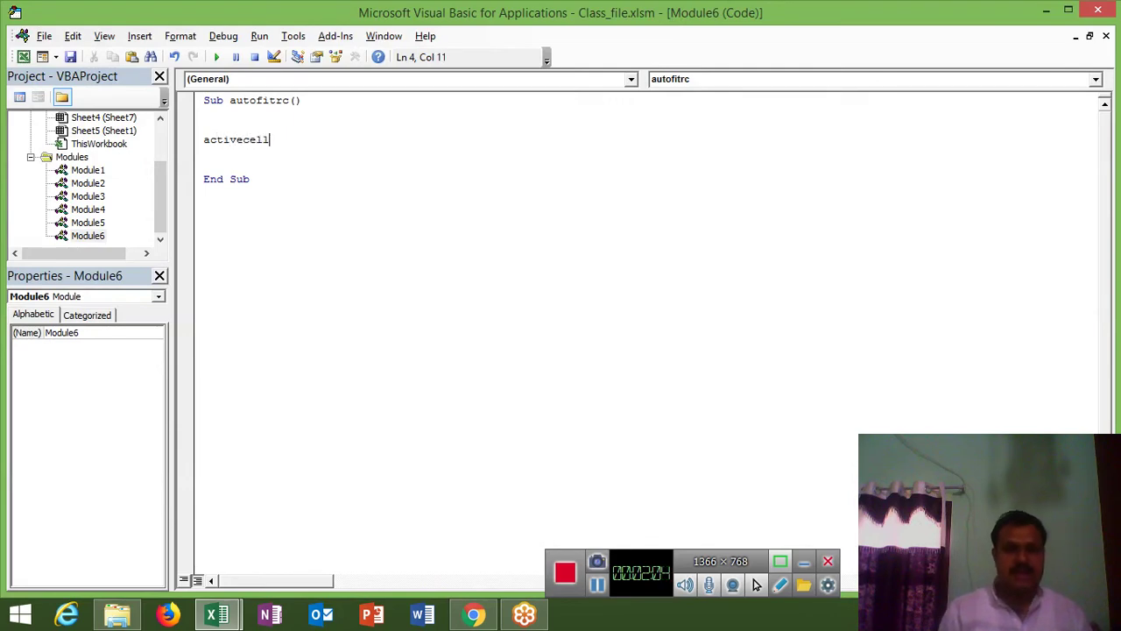
pyautogui.write('.e')
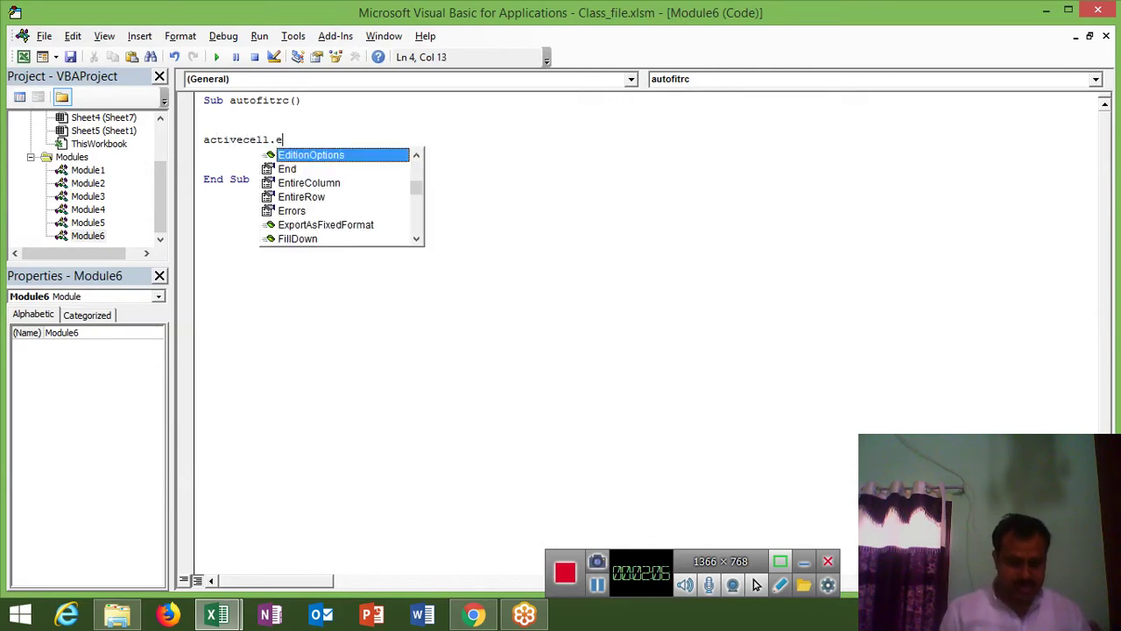
pyautogui.write('n')
pyautogui.press('Down')
pyautogui.press('Down')
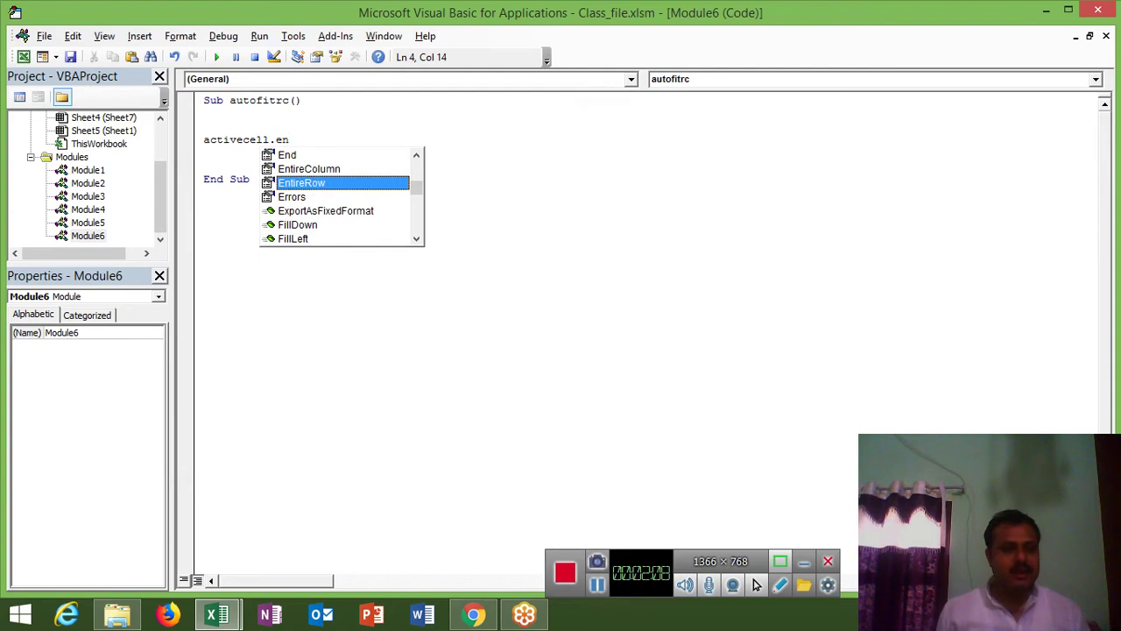
pyautogui.press('Up')
pyautogui.press('Tab')
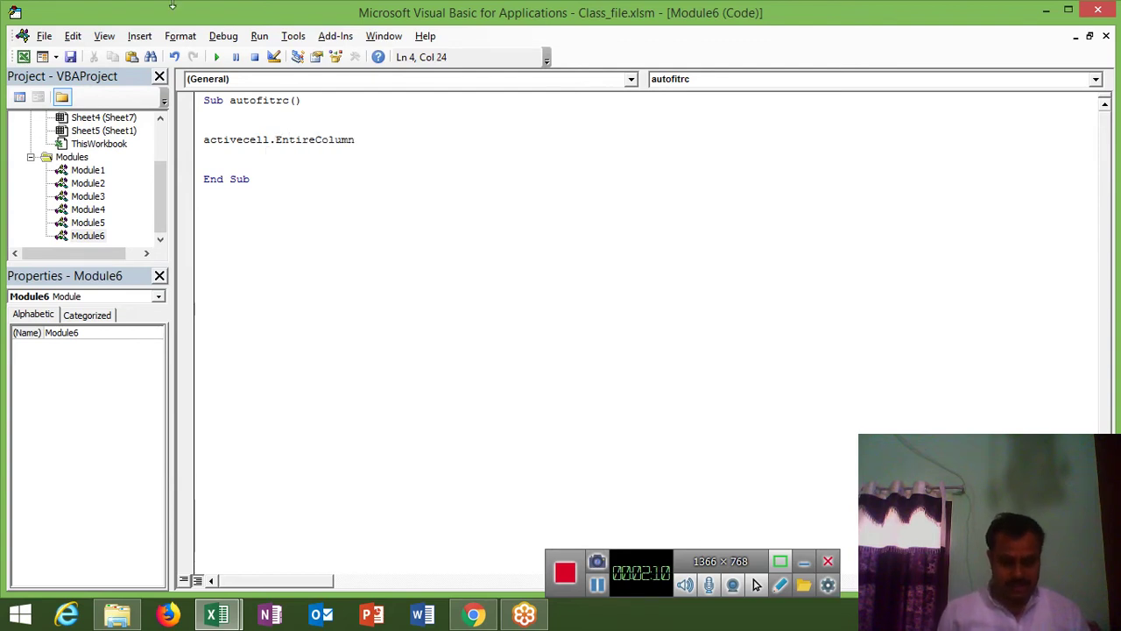
pyautogui.write('.se')
pyautogui.press('Tab')
pyautogui.press('Return')
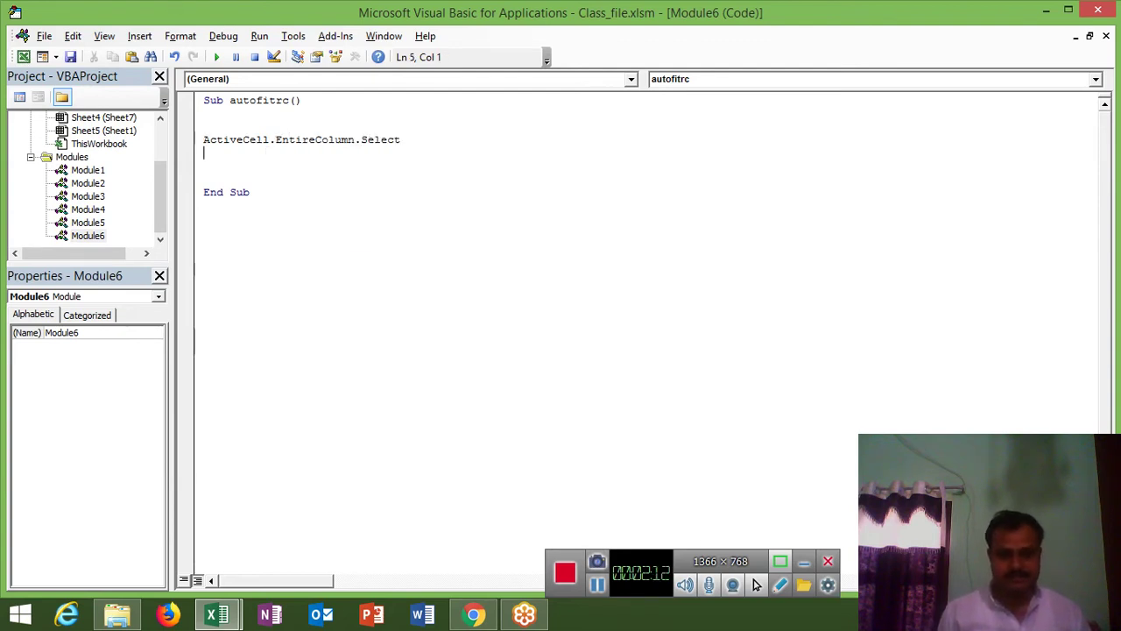
pyautogui.press('Return')
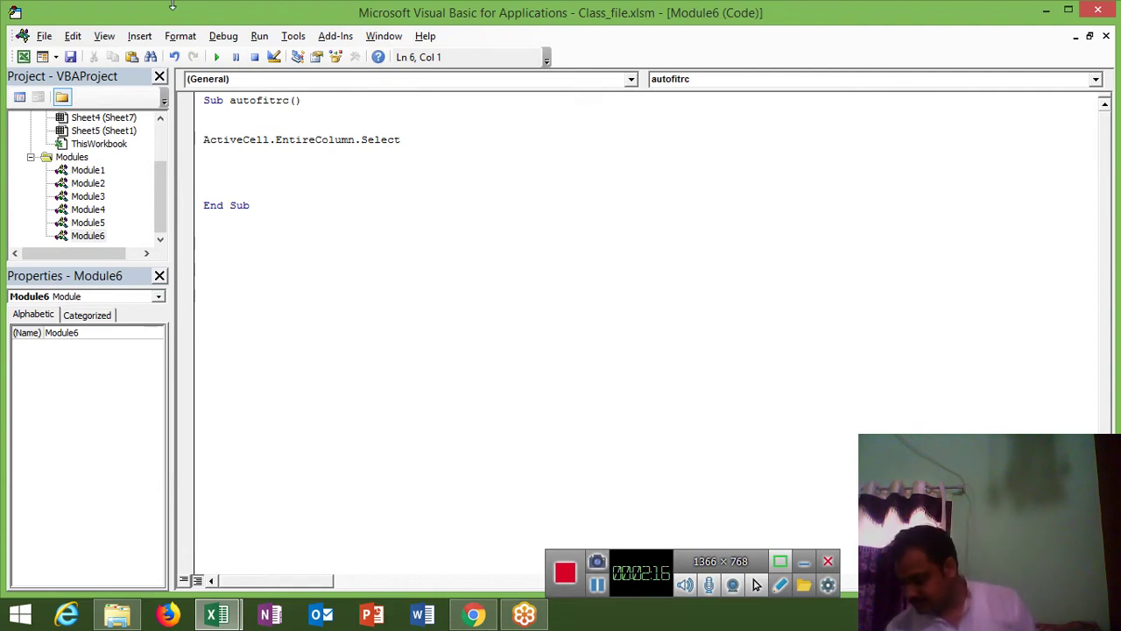
pyautogui.press('Up')
pyautogui.press('Up')
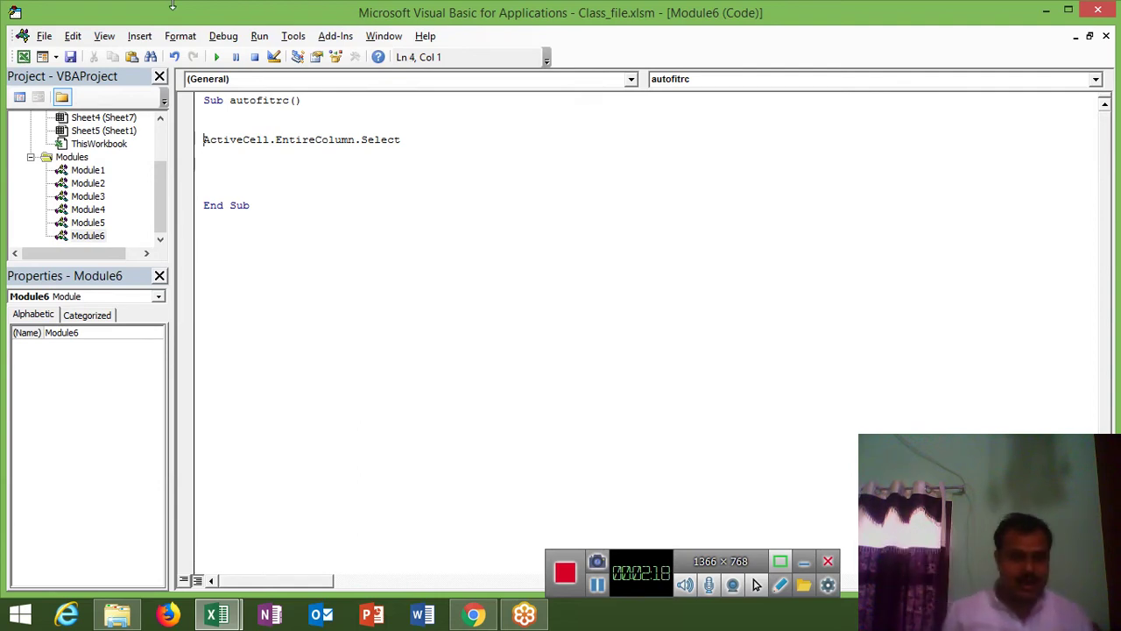
pyautogui.hotkey('shift', 'Down')
pyautogui.press('Delete')
pyautogui.press('Up')
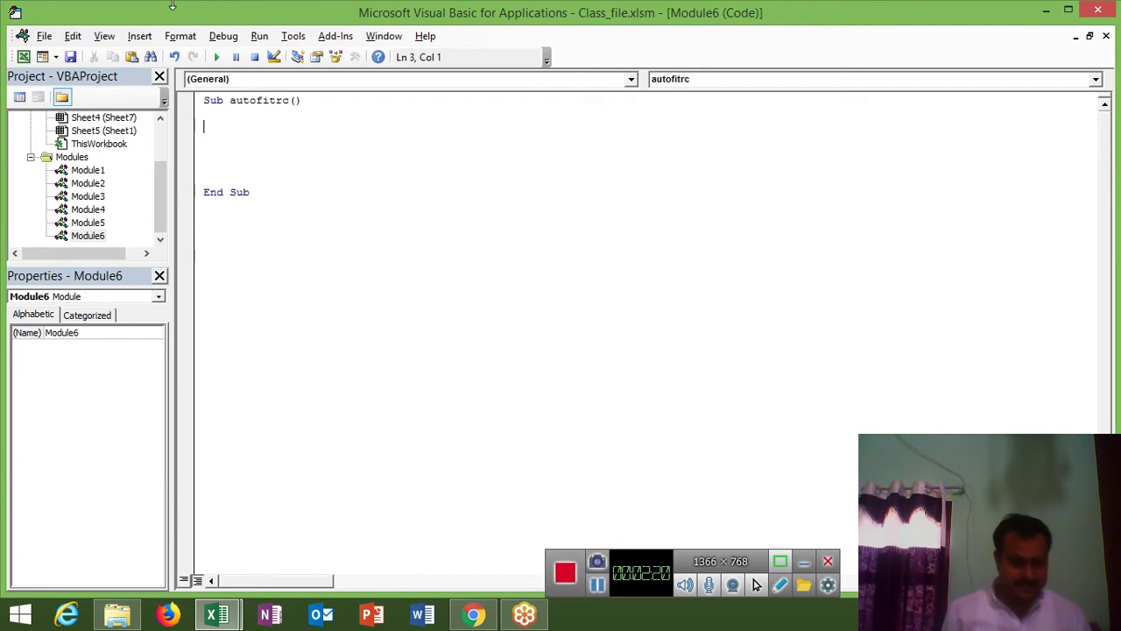
# Add a Cells.Select line as the first statement of autofitrc
pyautogui.write('cells.')
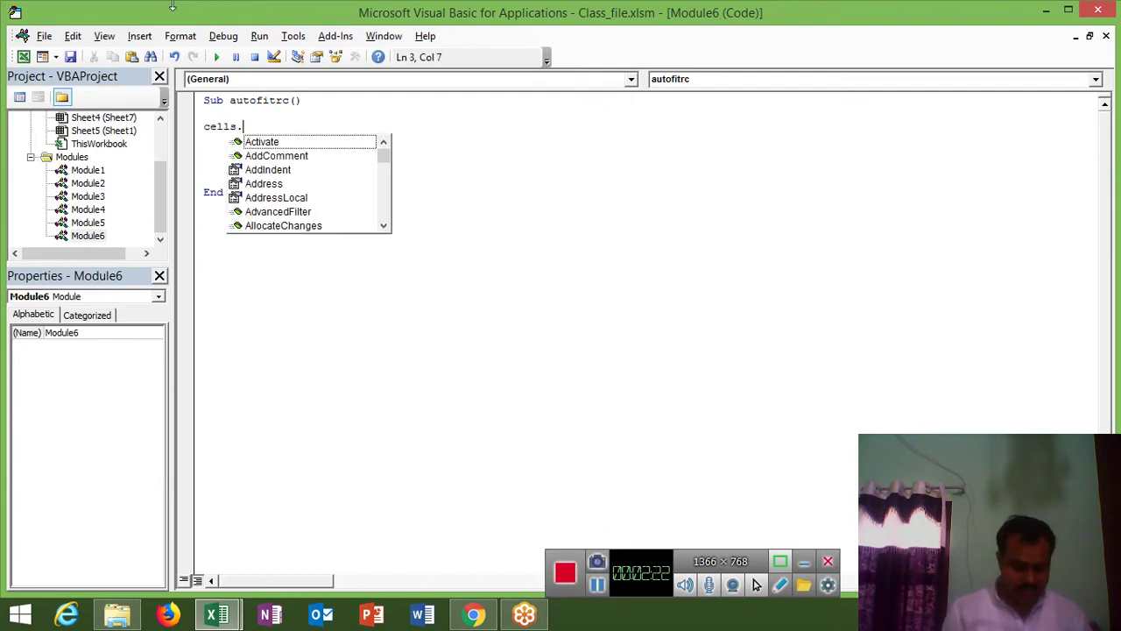
pyautogui.write('se')
pyautogui.press('Tab')
pyautogui.press('Return')
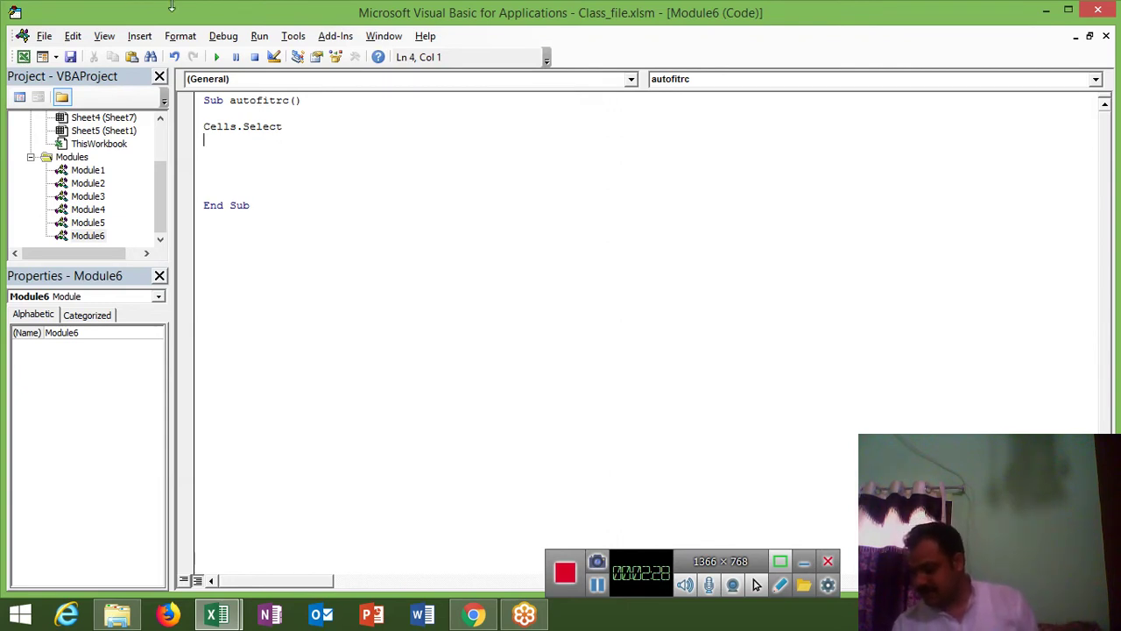
pyautogui.press('Return')
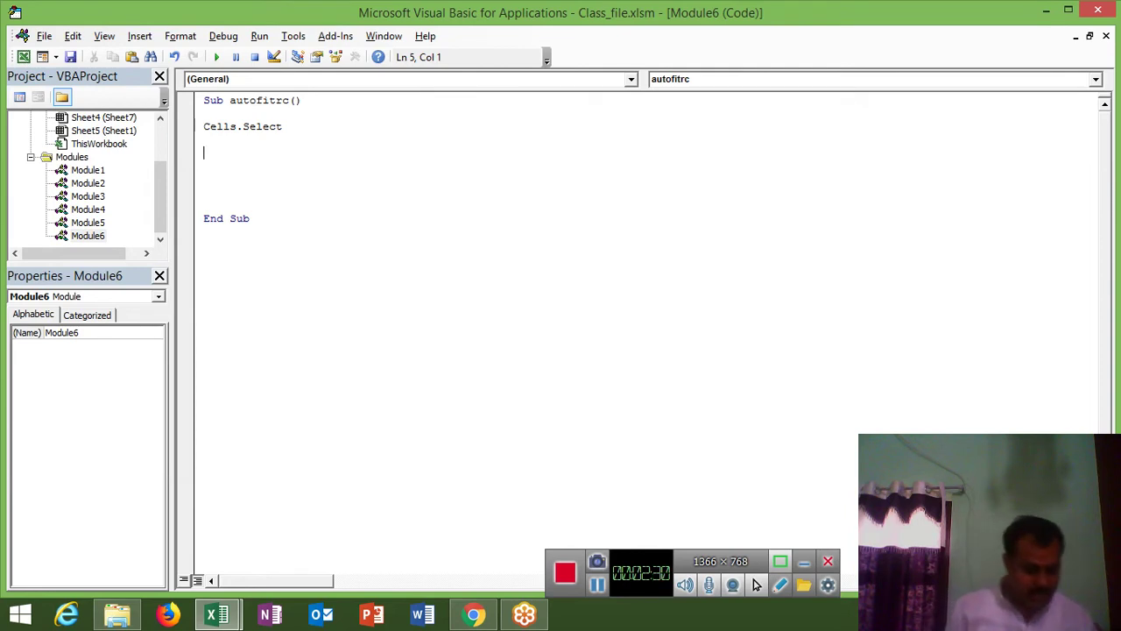
# Add the Cells.EntireColumn.AutoFit line below Cells.Select
pyautogui.write('cells')
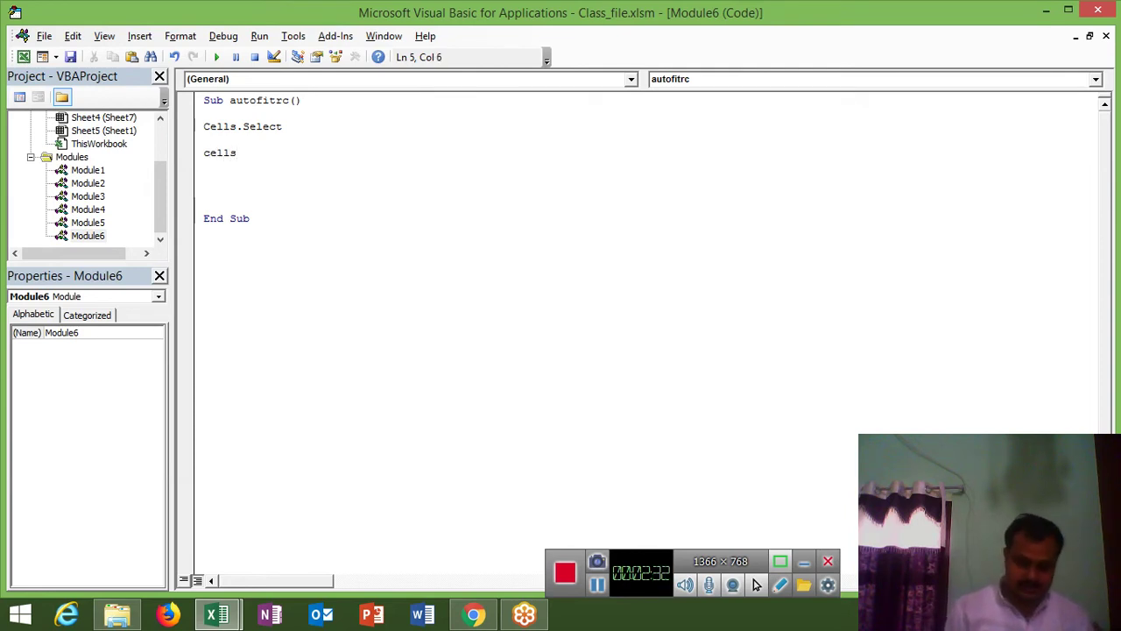
pyautogui.write('.en')
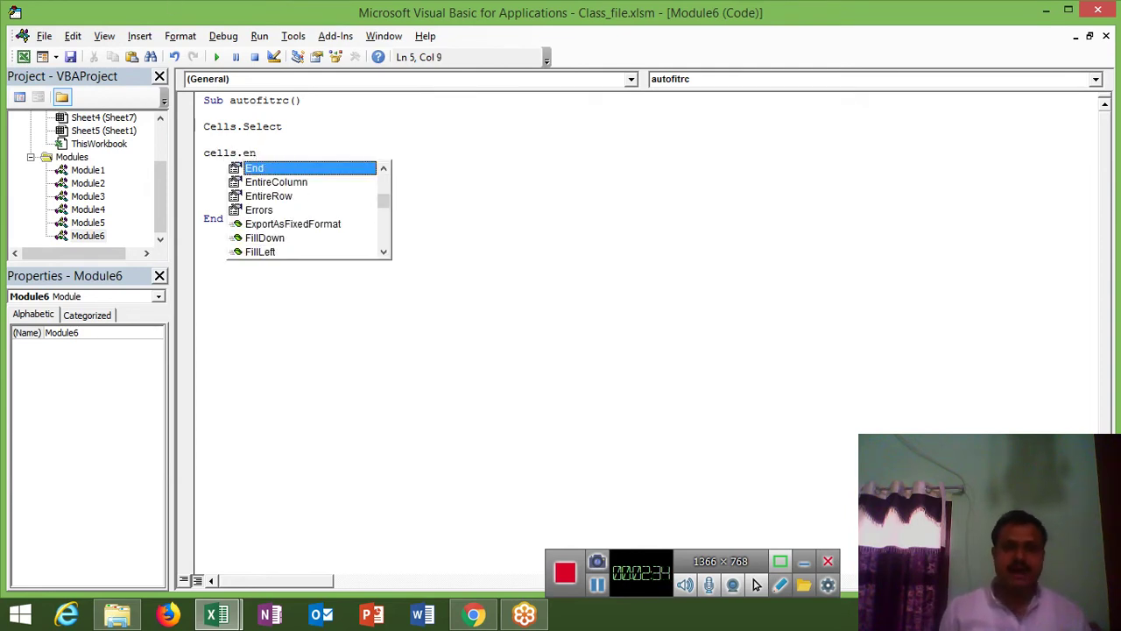
pyautogui.write('t')
pyautogui.press('Tab')
pyautogui.write('.ai')
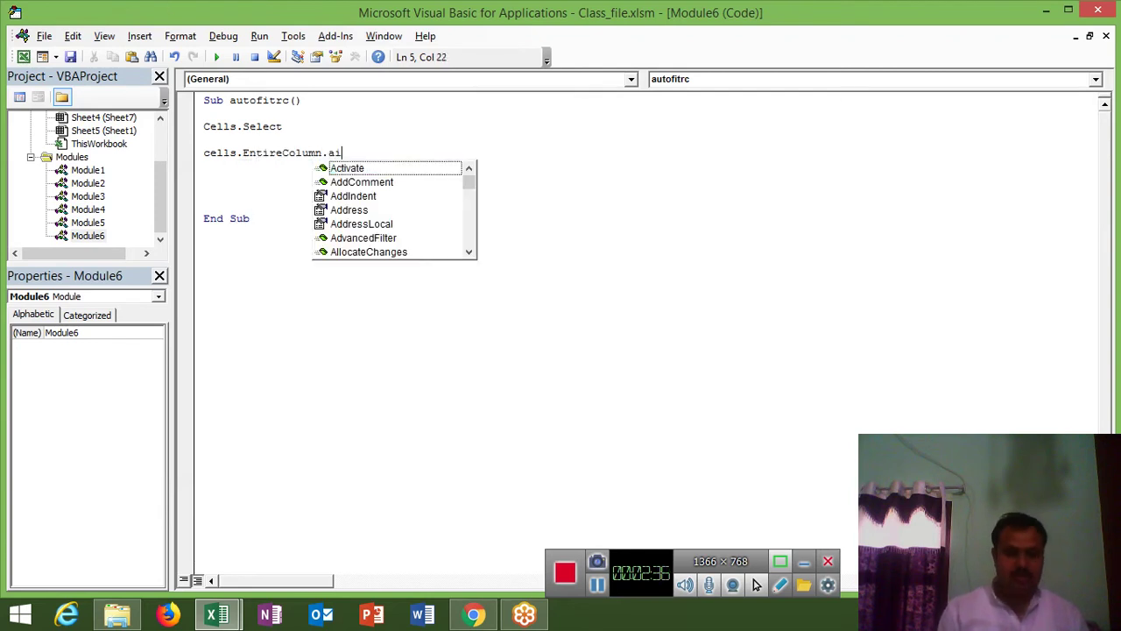
pyautogui.press('BackSpace')
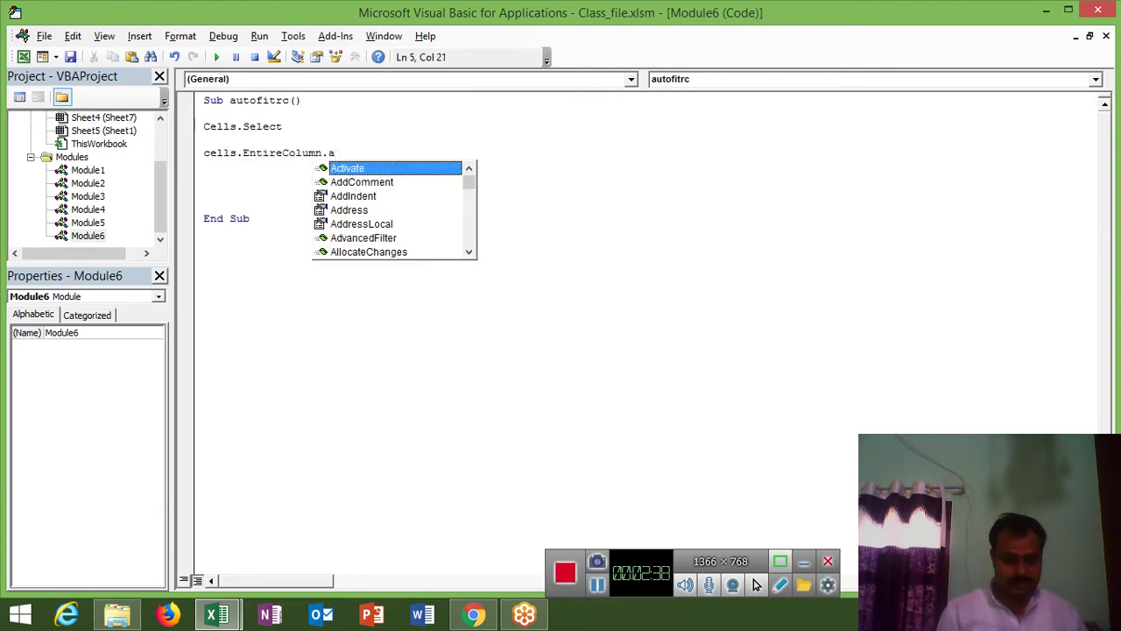
pyautogui.write('o')
pyautogui.press('BackSpace')
pyautogui.press('BackSpace')
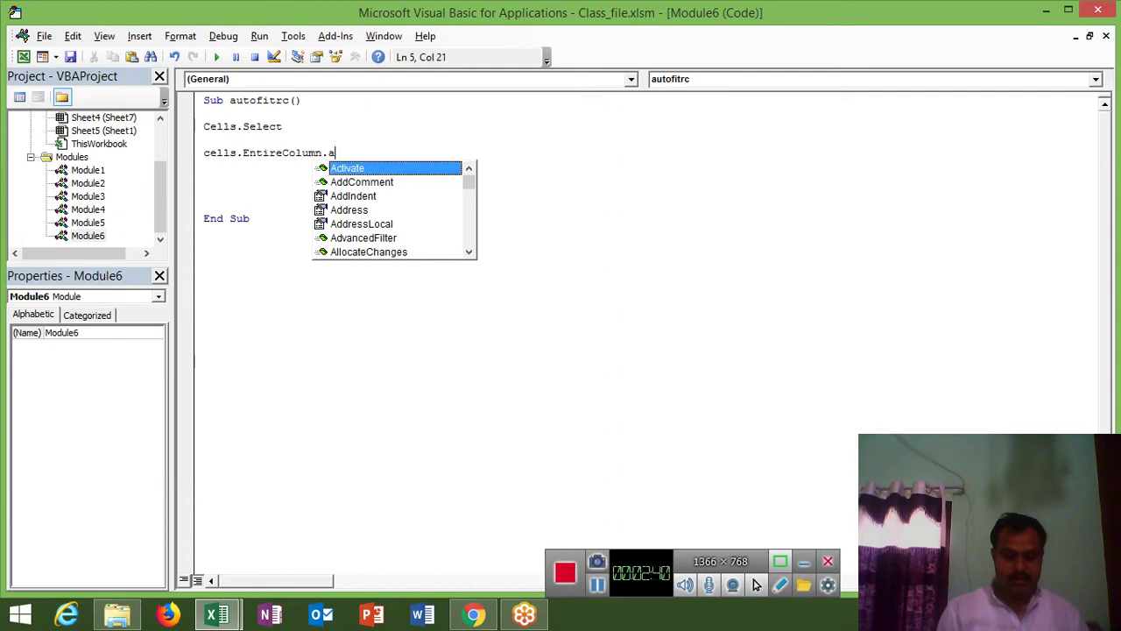
pyautogui.write('u')
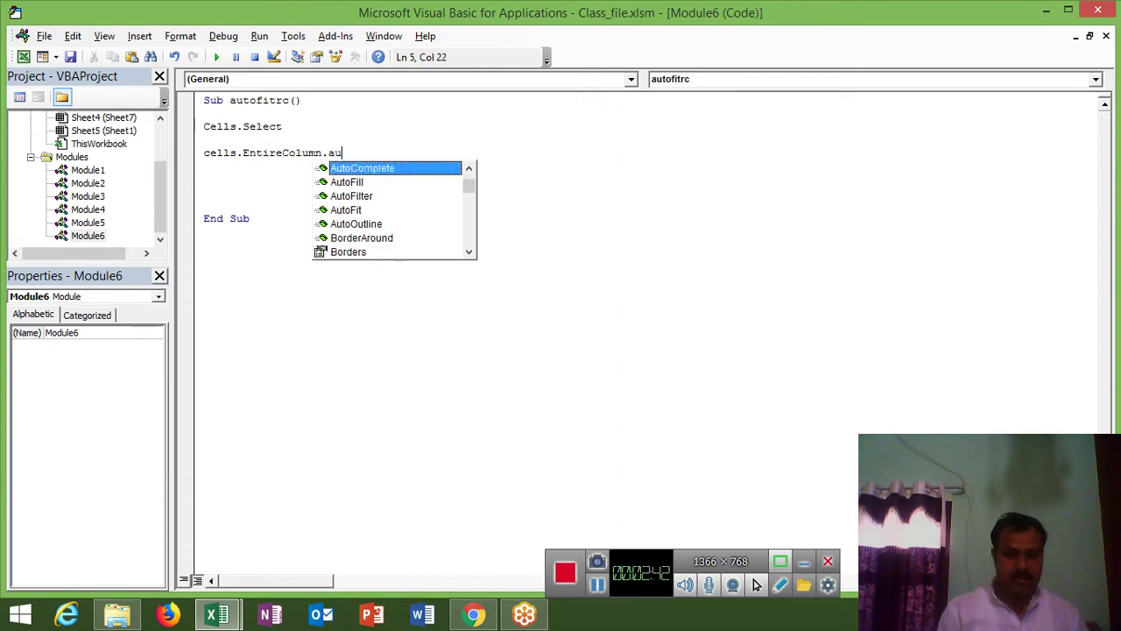
pyautogui.write('t')
pyautogui.press('Down')
pyautogui.press('Down')
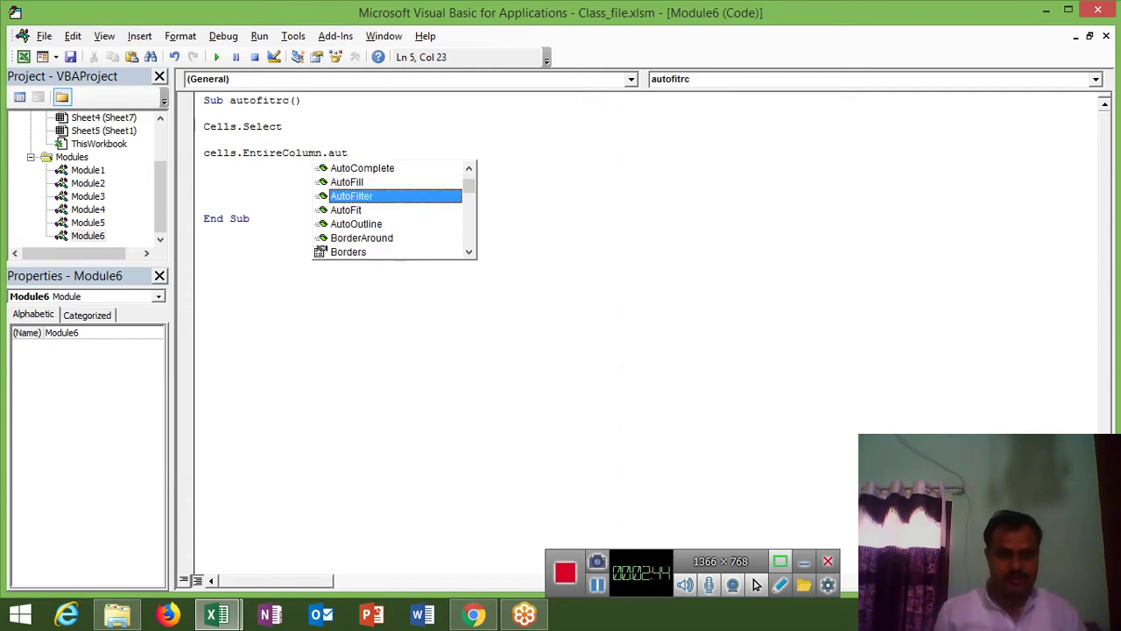
pyautogui.press('Down')
pyautogui.press('Tab')
pyautogui.press('Return')
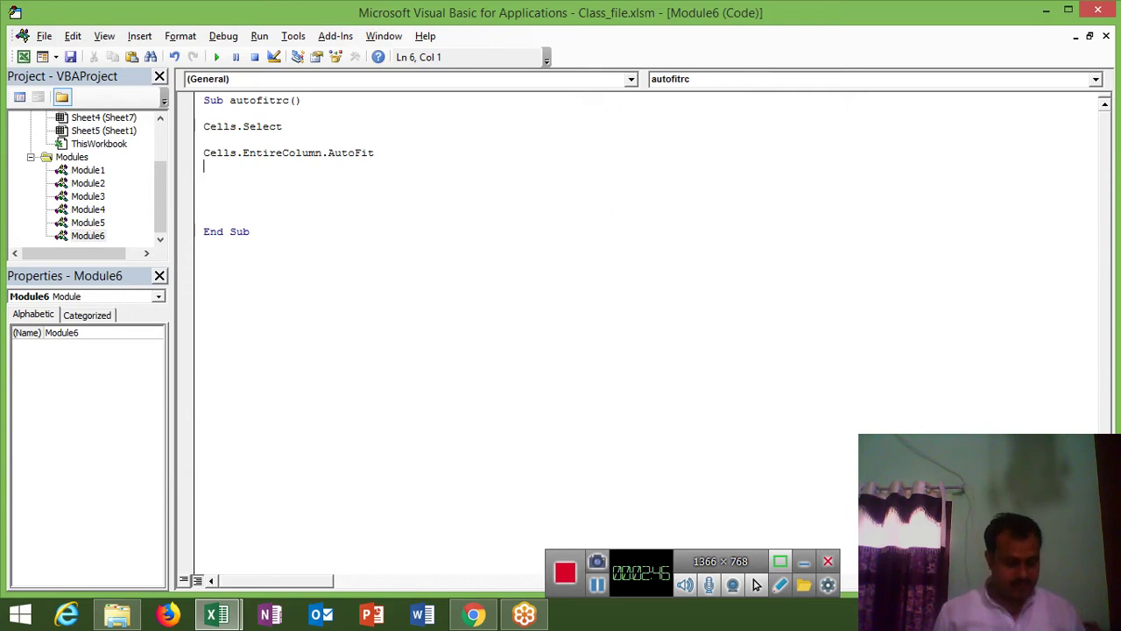
# Add the Cells.EntireRow.AutoFit line and remove a stray backslash
pyautogui.write('cells')
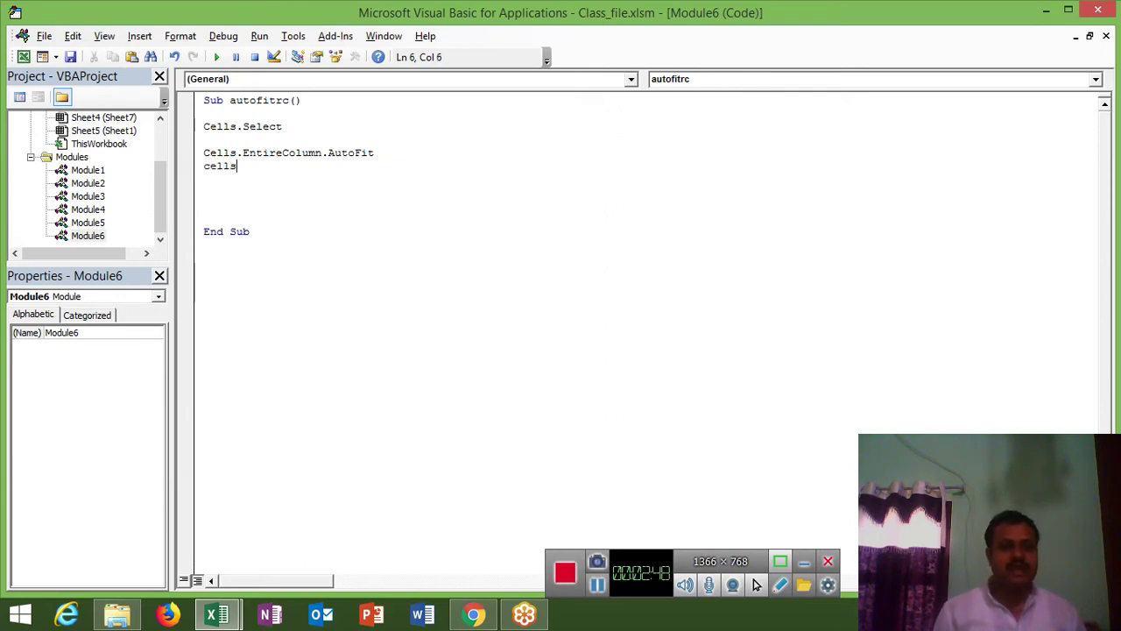
pyautogui.write('.e')
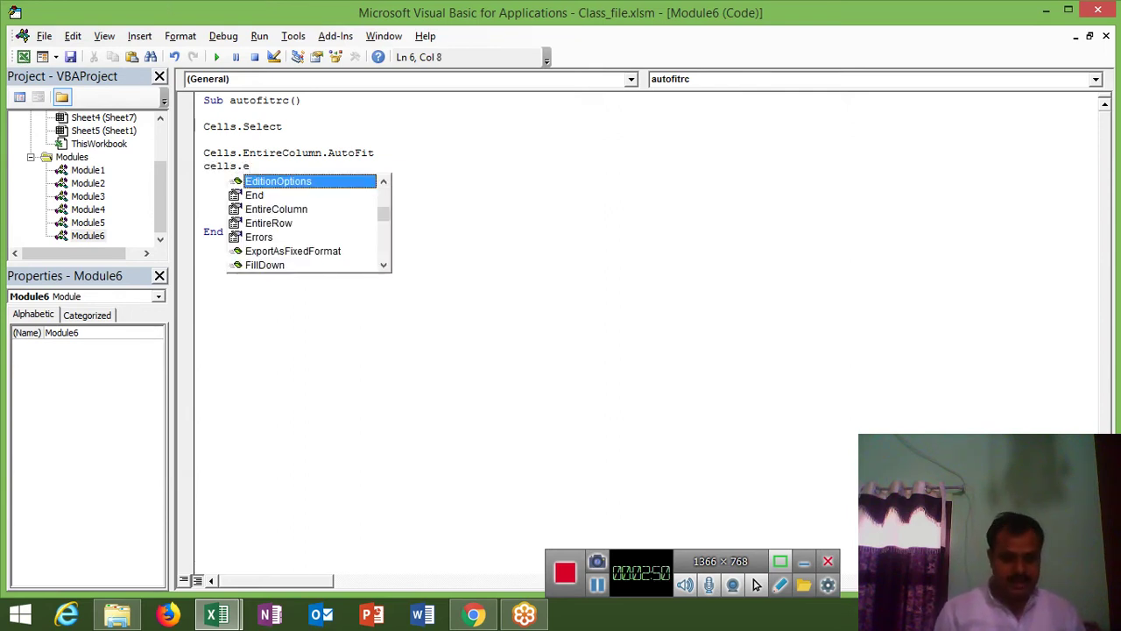
pyautogui.press('Down')
pyautogui.press('Down')
pyautogui.press('Down')
pyautogui.press('Tab')
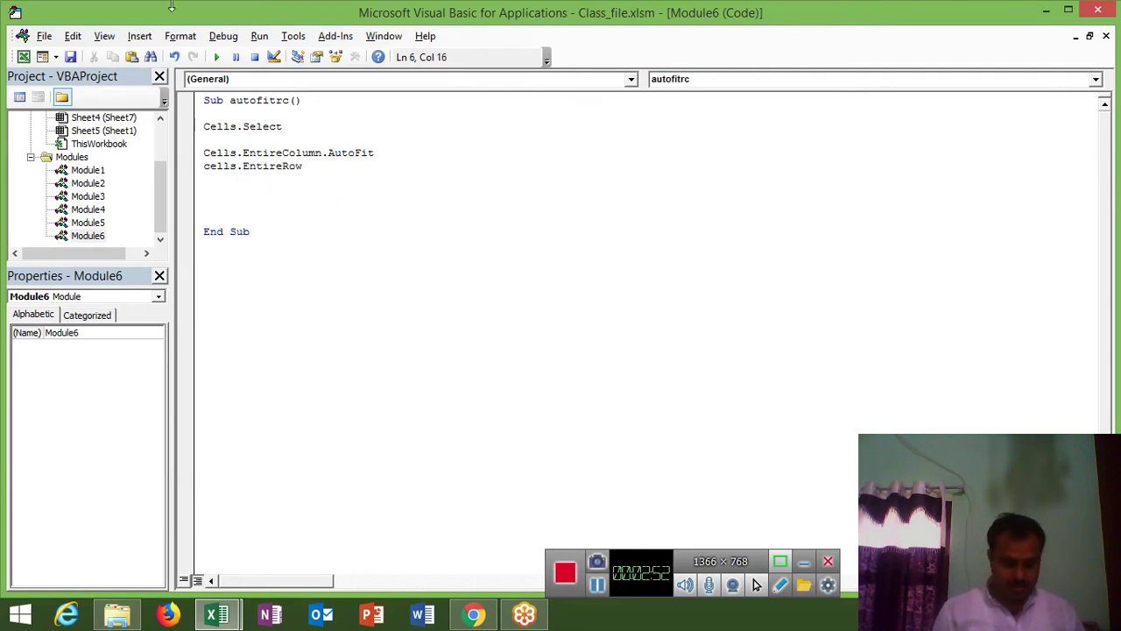
pyautogui.write('.aut')
pyautogui.press('Down')
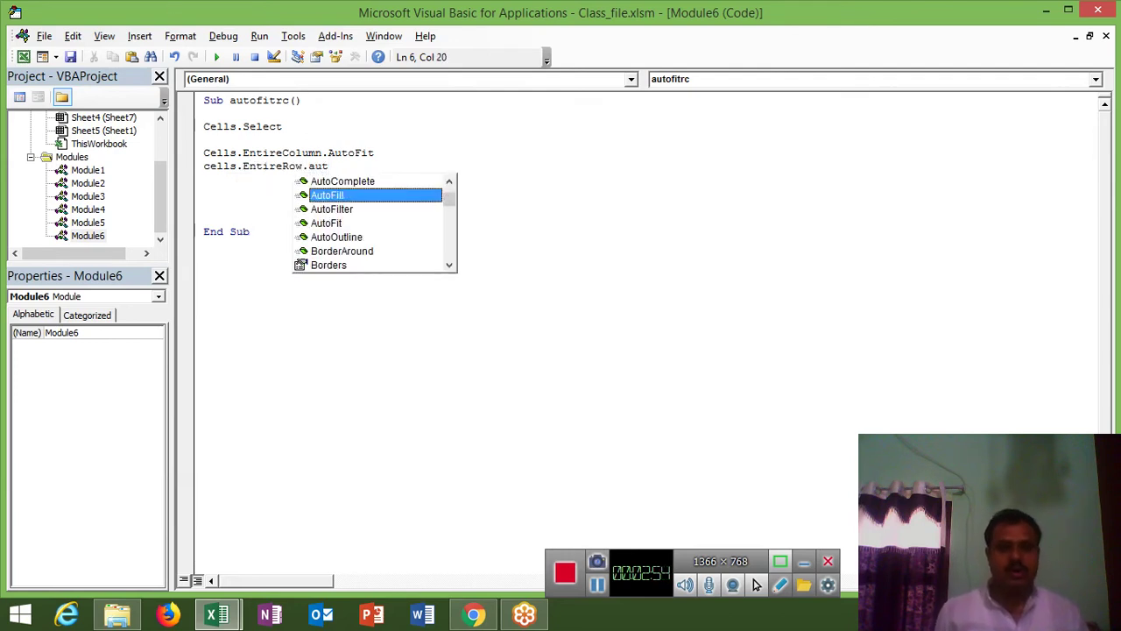
pyautogui.press('Down')
pyautogui.press('Down')
pyautogui.press('Tab')
pyautogui.press('Return')
pyautogui.write('\\')
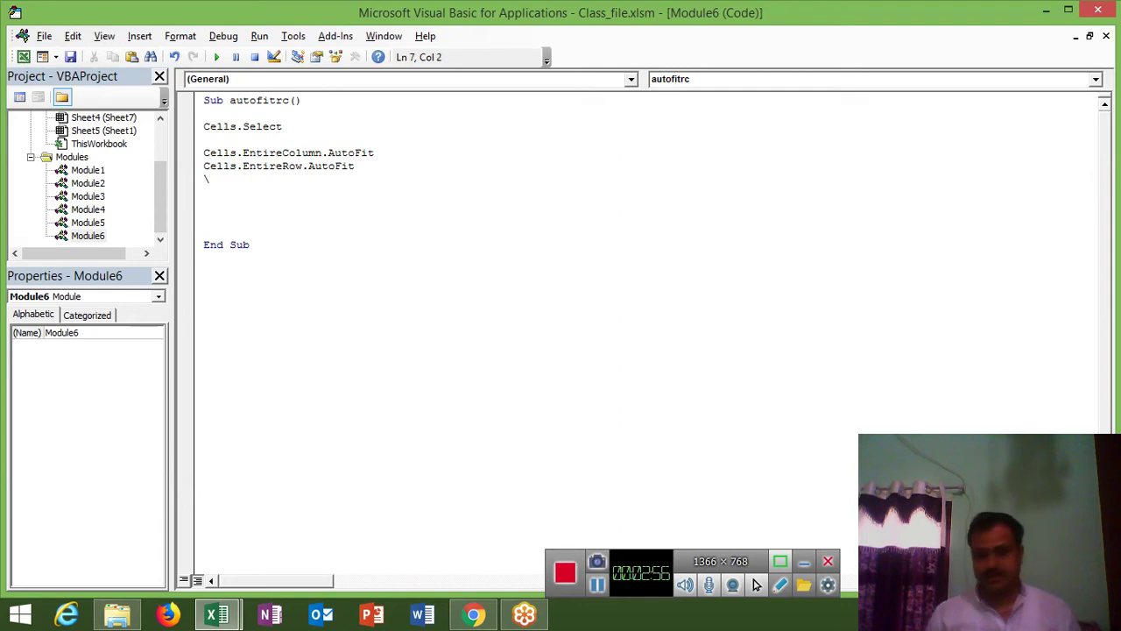
pyautogui.press('BackSpace')
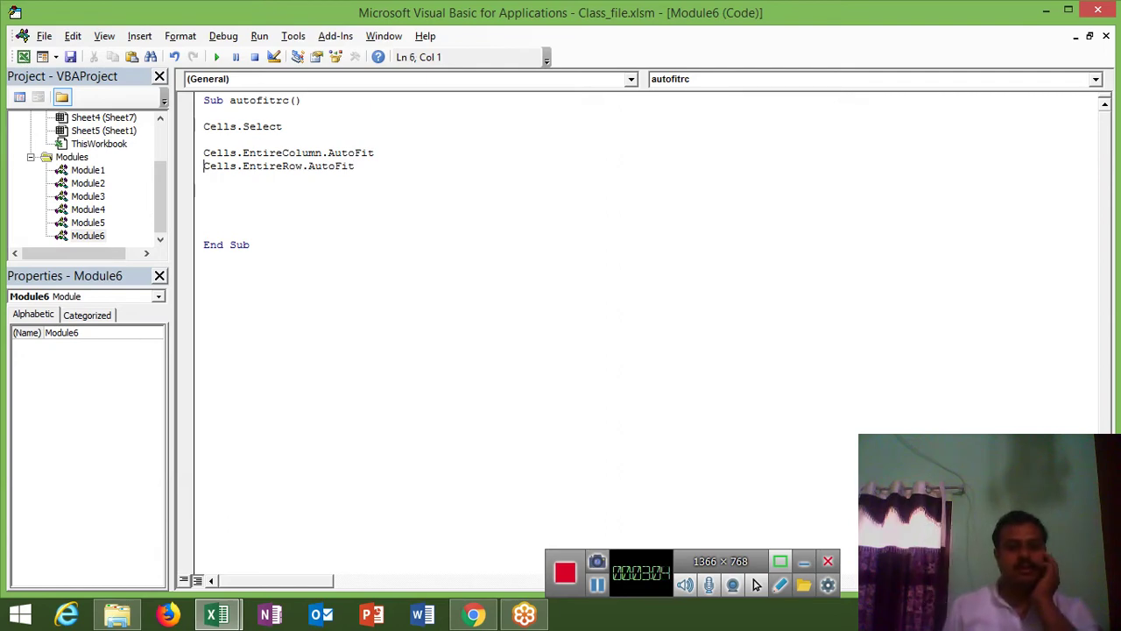
# Back in Class_file, run the autofitrc macro from the Macros list on Sheet1
pyautogui.click(203, 152)
pyautogui.hotkey('alt', 'Tab')
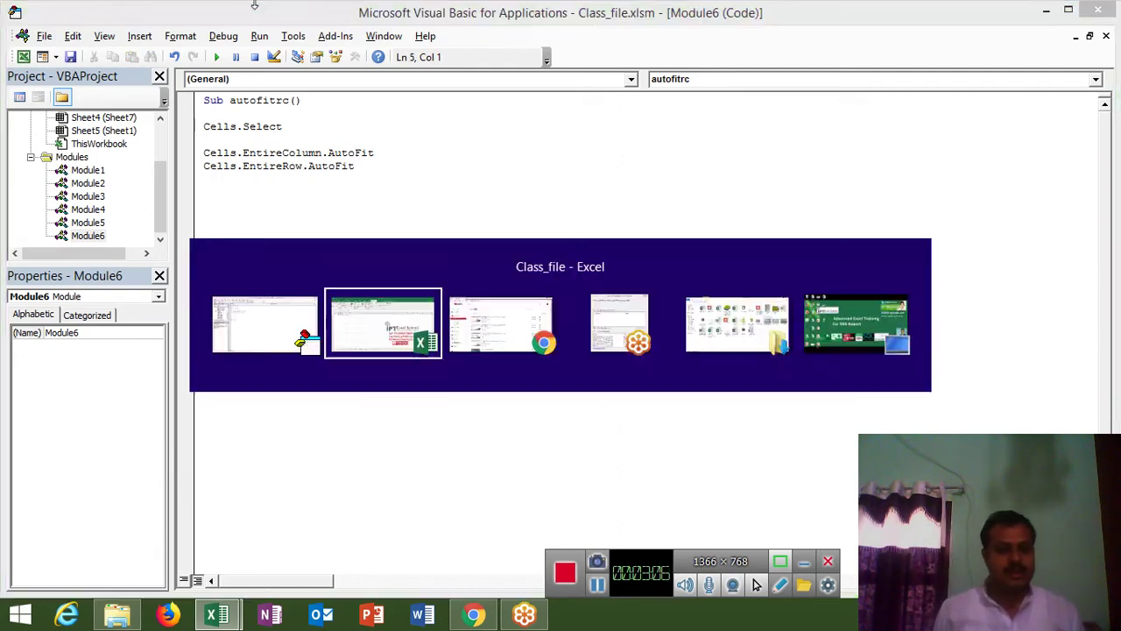
pyautogui.hotkey('alt', 'Tab')
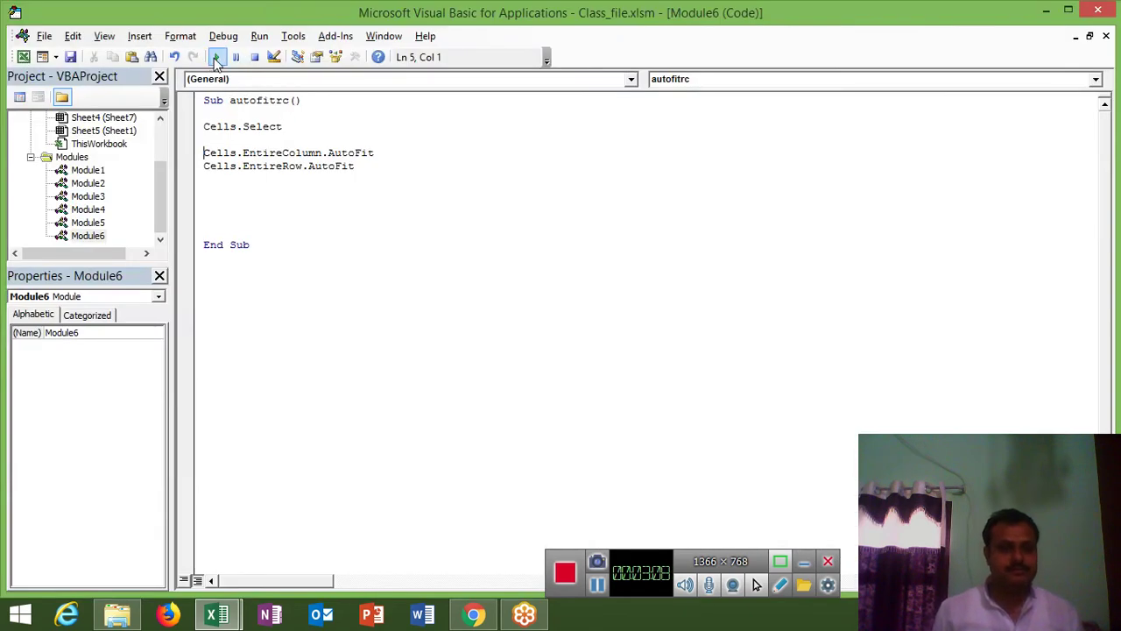
pyautogui.hotkey('alt', 'Tab')
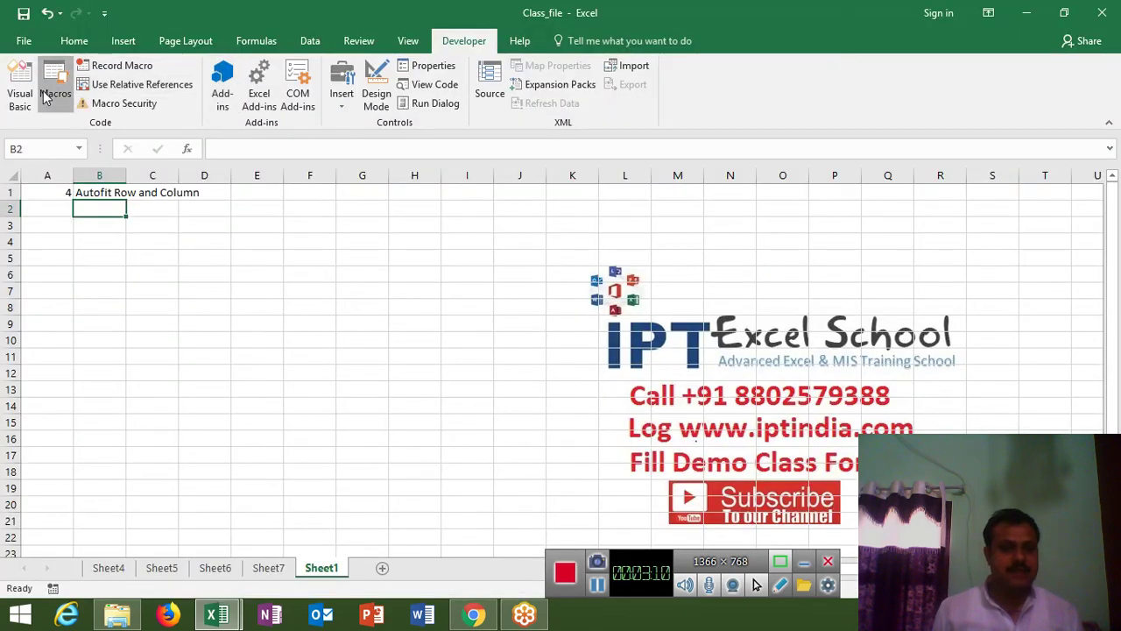
pyautogui.click(54, 92)
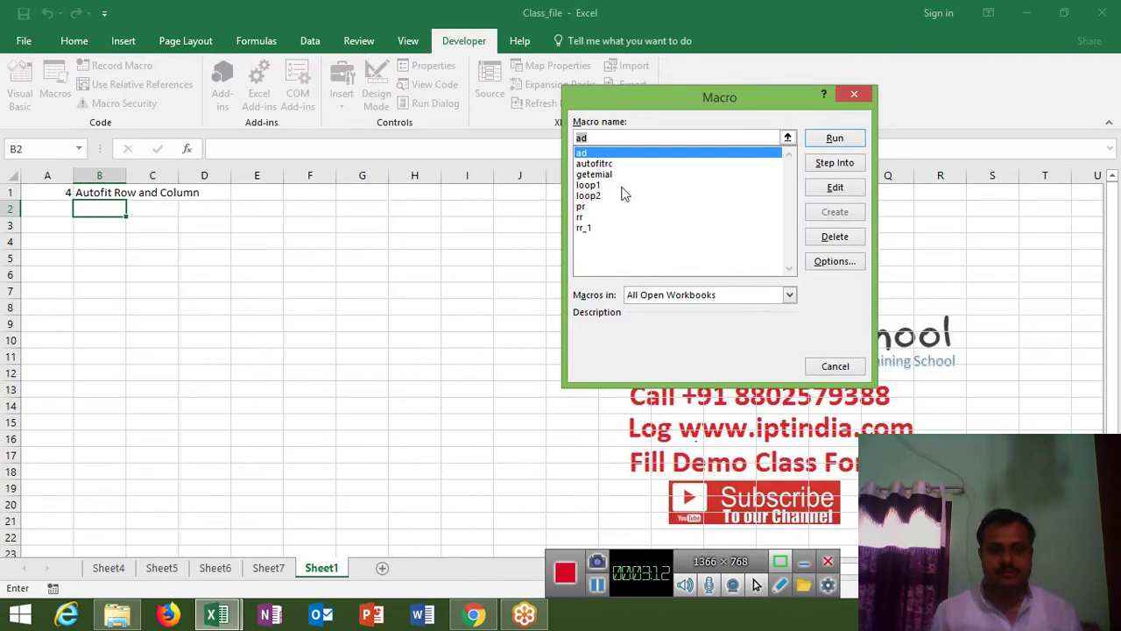
pyautogui.click(604, 164)
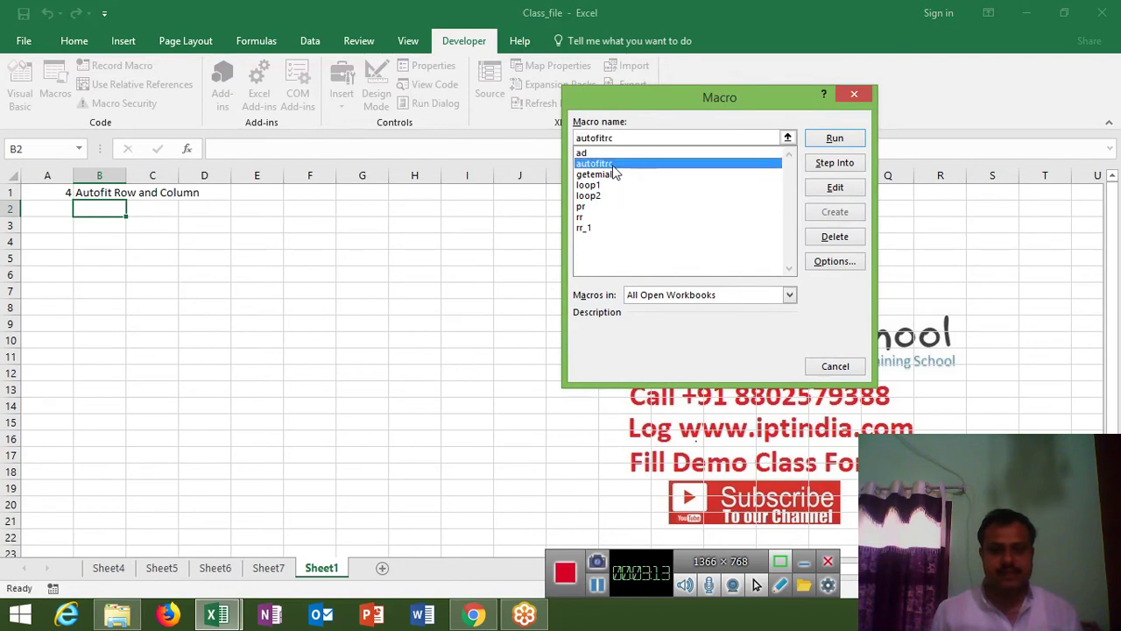
pyautogui.click(836, 141)
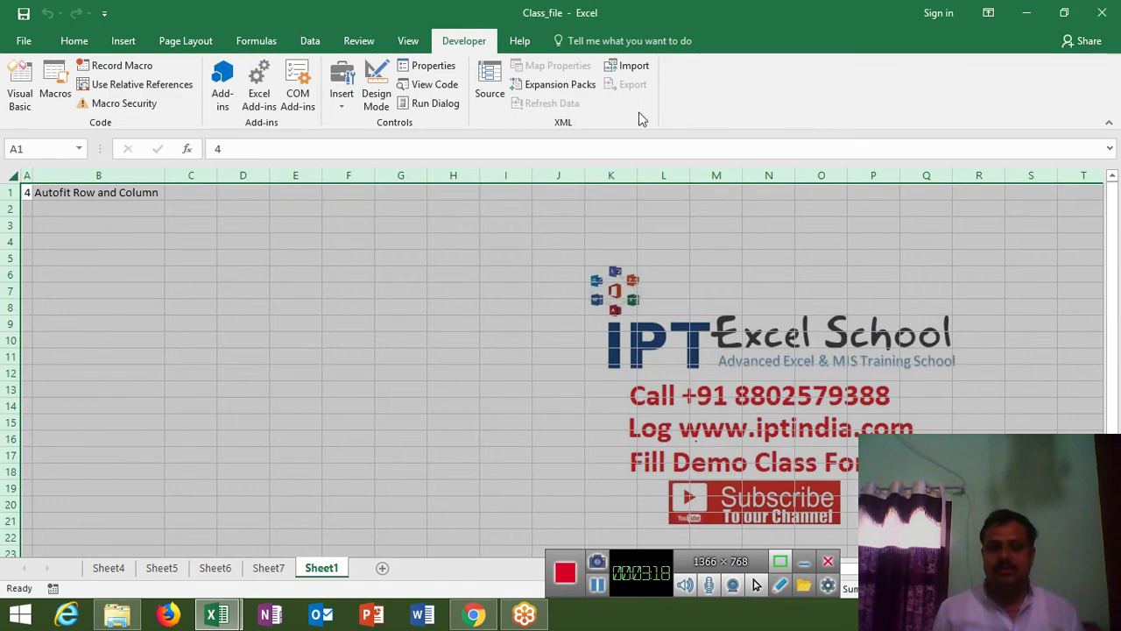
pyautogui.hotkey('alt', 'F11')
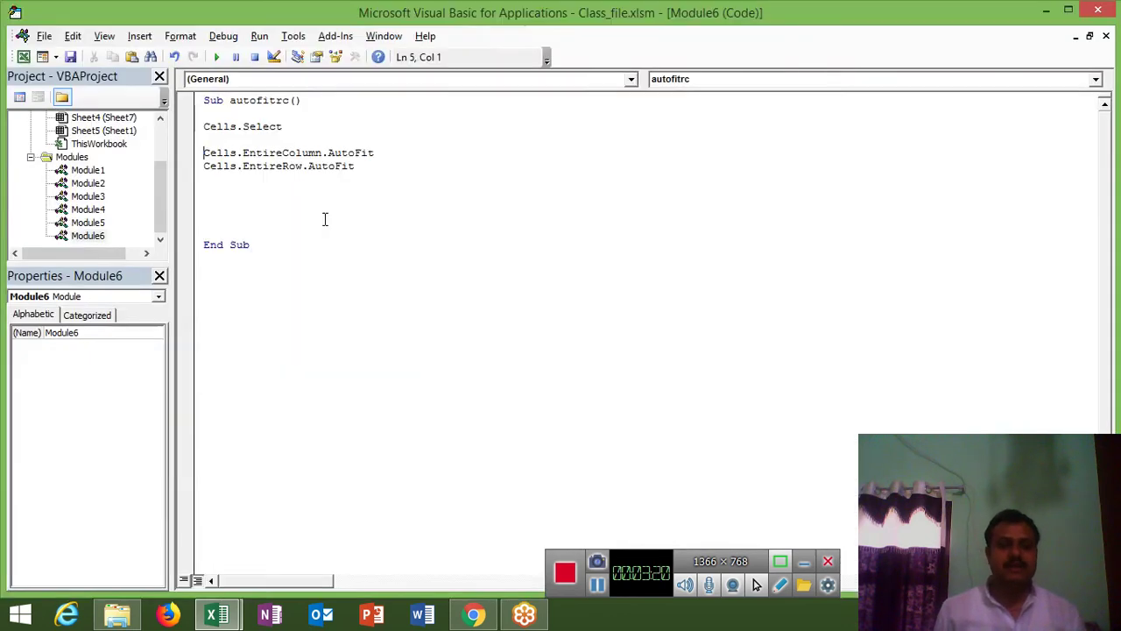
pyautogui.doubleClick(210, 128)
pyautogui.click(208, 131)
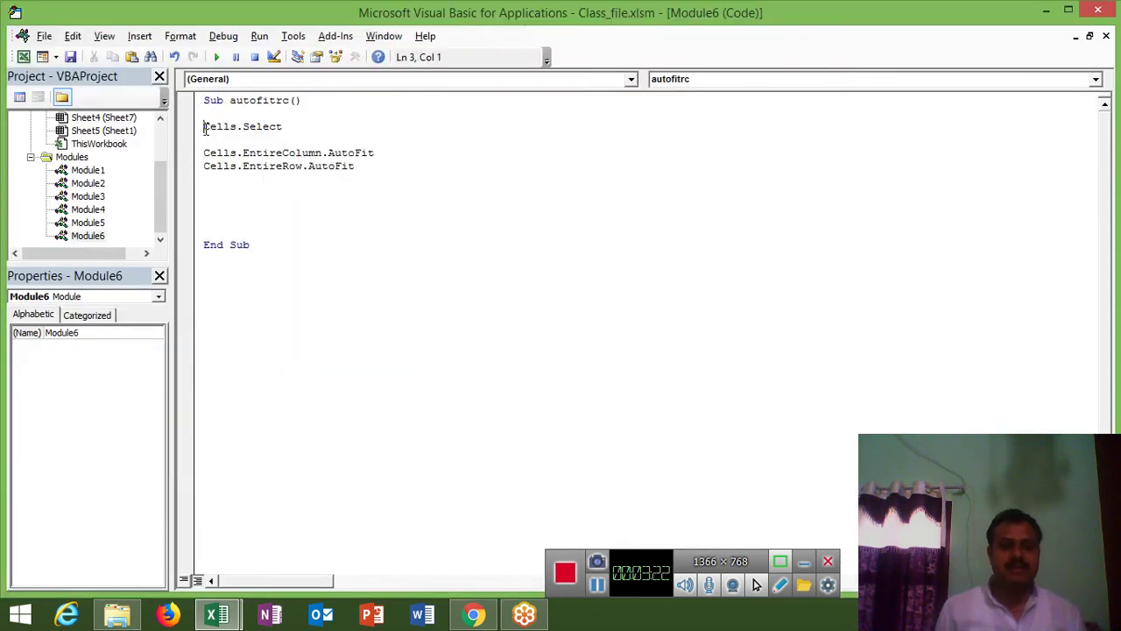
pyautogui.hotkey('alt', 'F11')
pyautogui.click(16, 176)
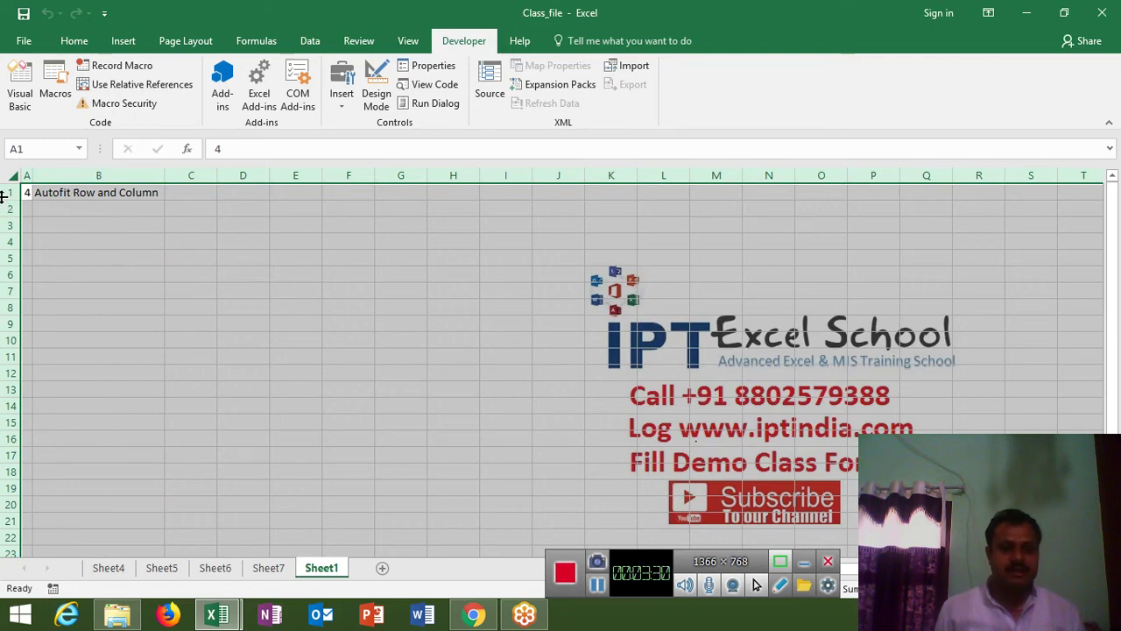
pyautogui.click(102, 172)
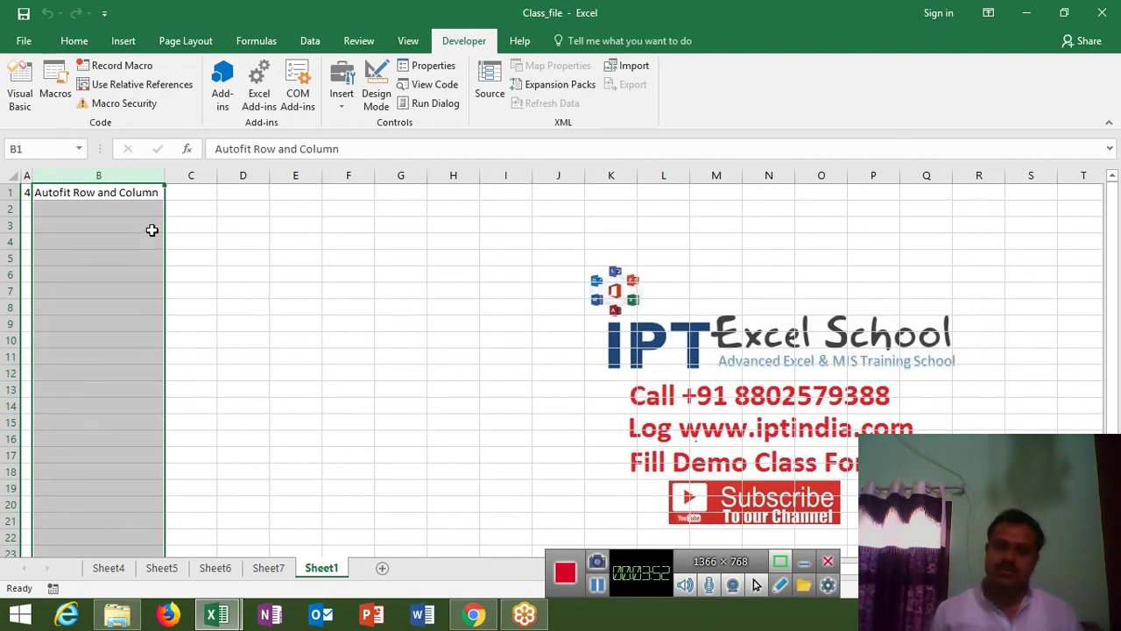
pyautogui.click(26, 192)
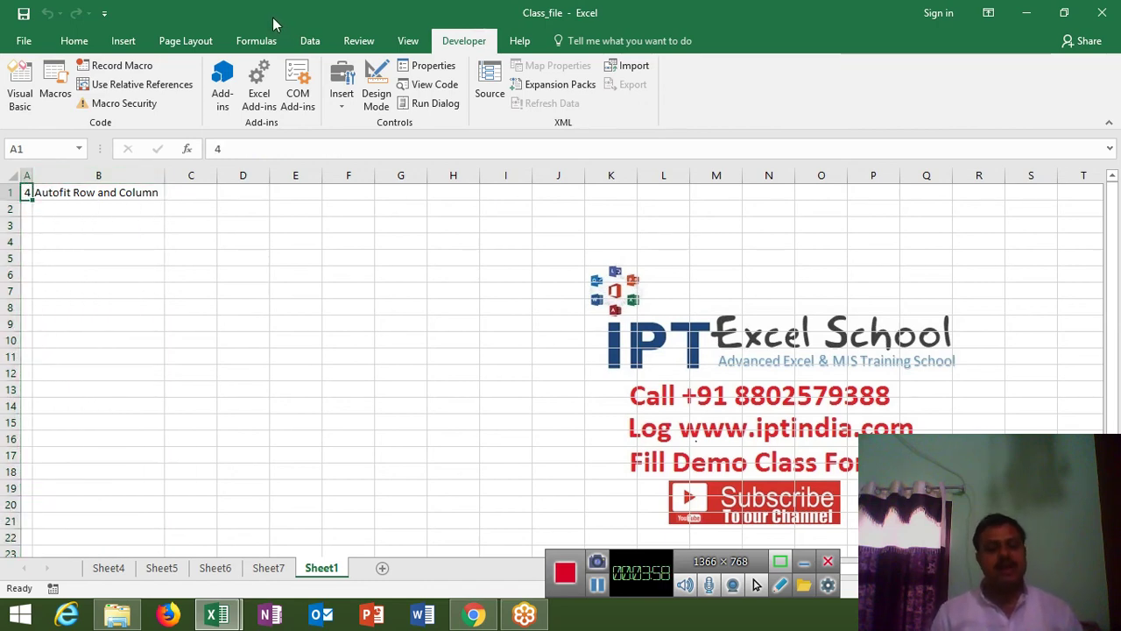
# Return to the autofitrc code, select its body lines, then show the Windows desktop
pyautogui.hotkey('alt', 'F11')
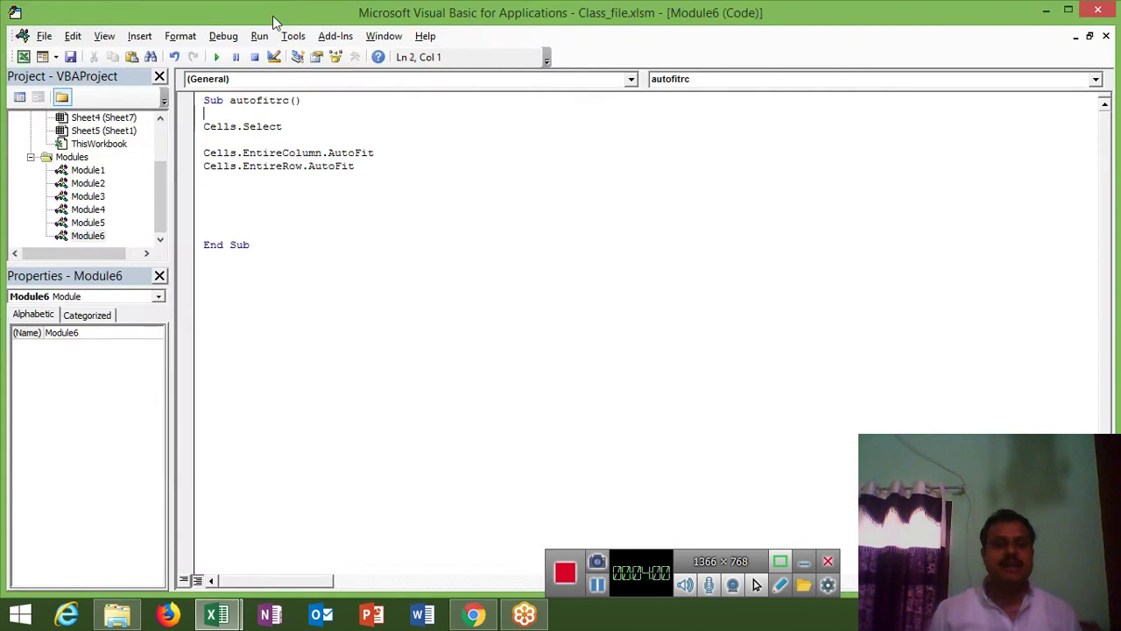
pyautogui.hotkey('shift', 'Down')
pyautogui.hotkey('shift', 'Down')
pyautogui.hotkey('shift', 'Down')
pyautogui.hotkey('shift', 'Down')
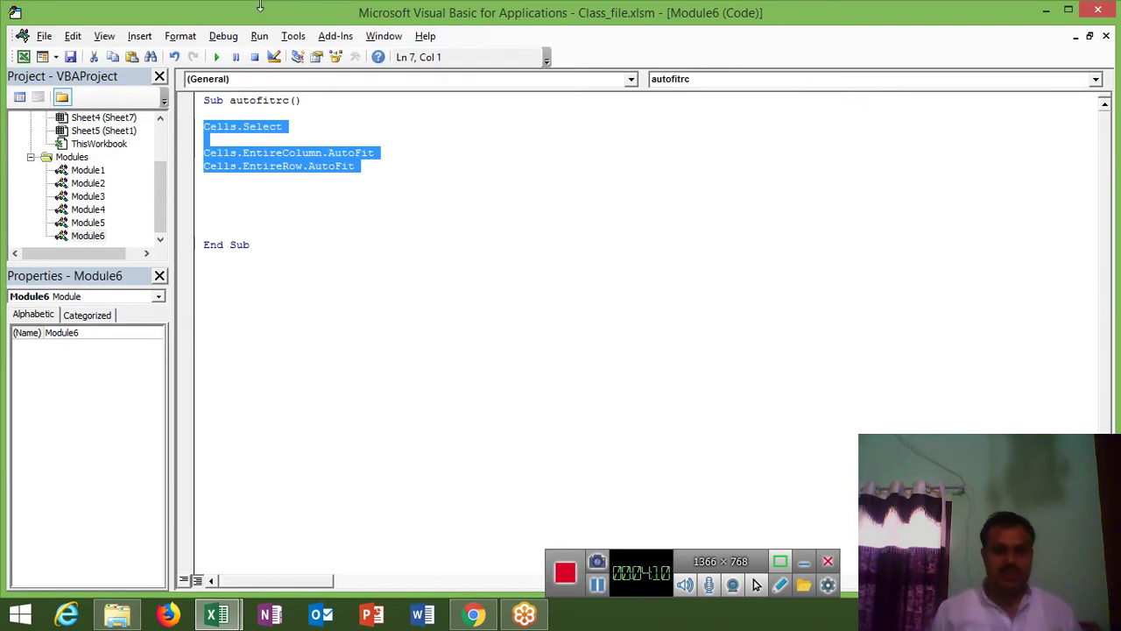
pyautogui.press('super+d')
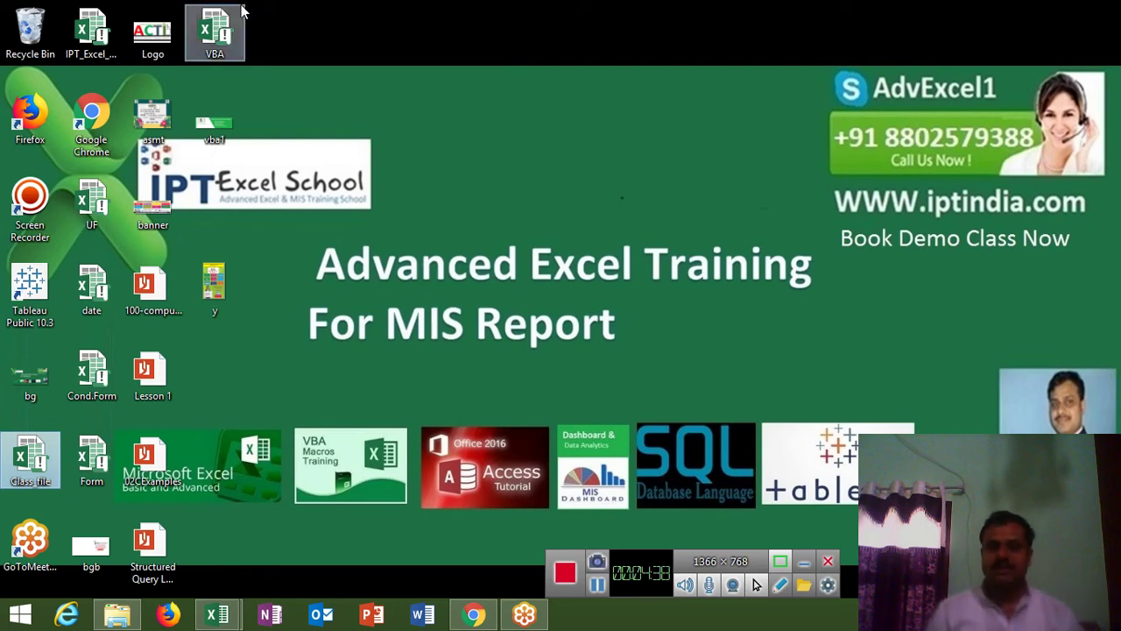
pyautogui.moveTo(215, 35)
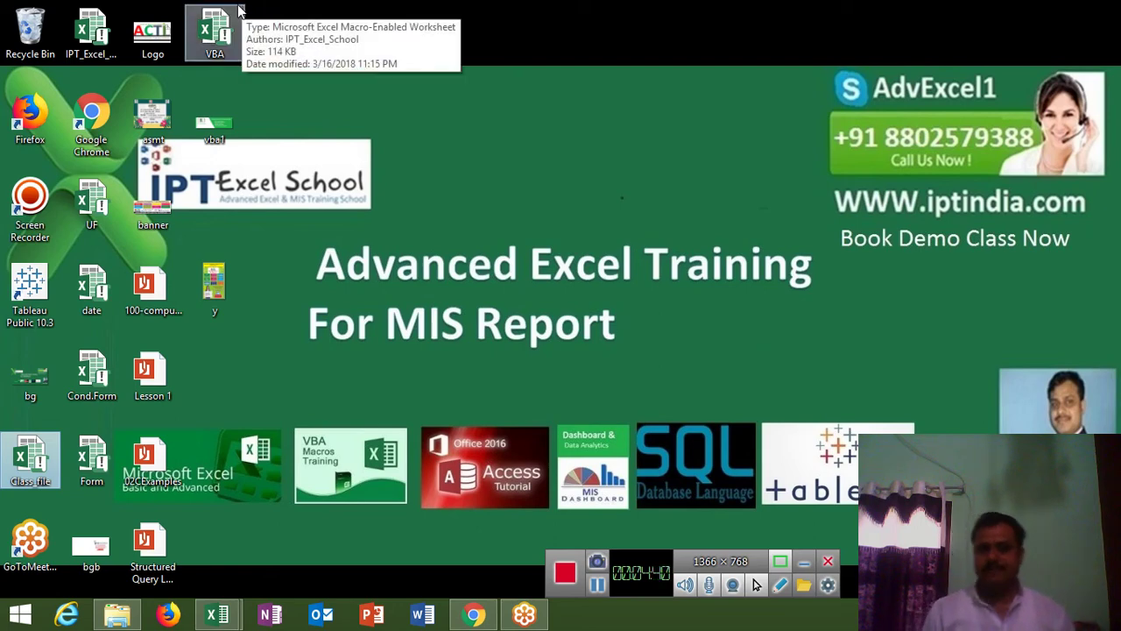
pyautogui.rightClick(684, 41)
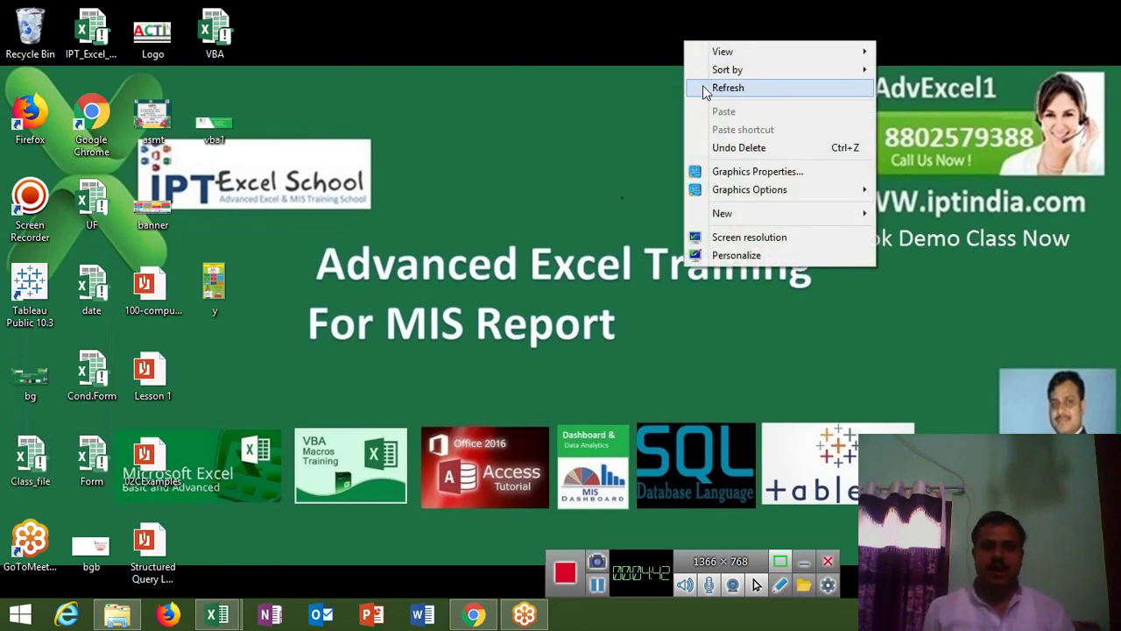
pyautogui.click(709, 88)
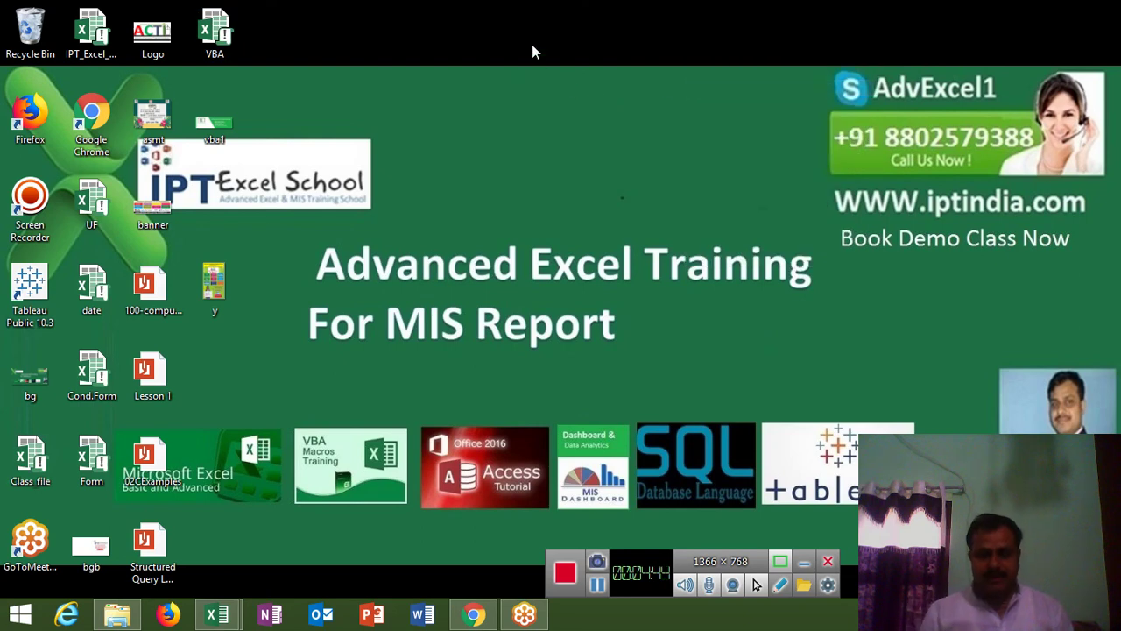